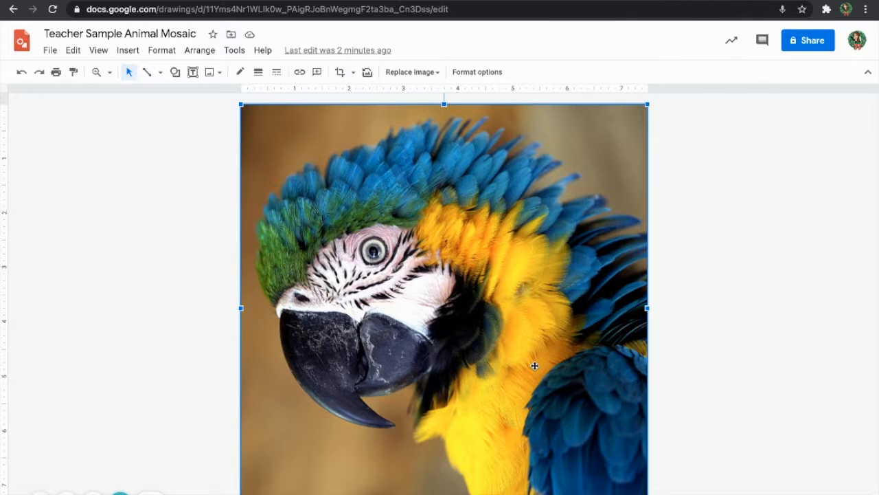
Move the parrot photo partly off the canvas and view the canvas background colour options.
drag(574, 275, 353, 283)
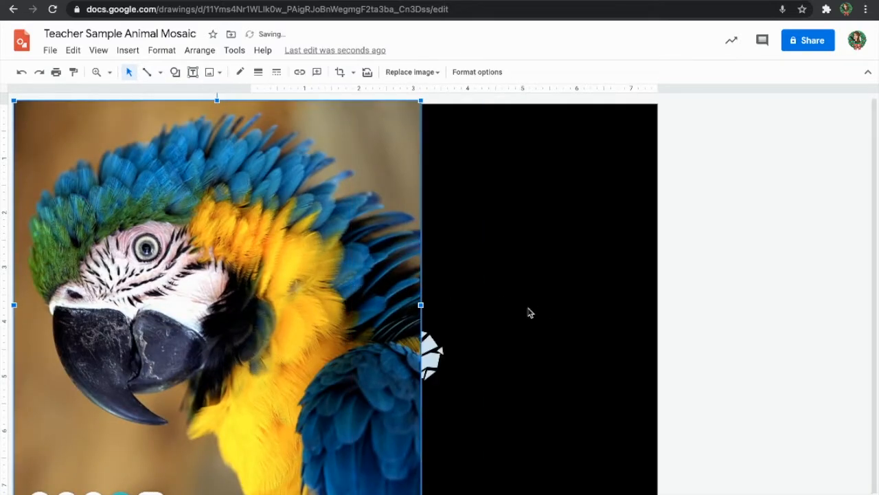
drag(388, 306, 424, 314)
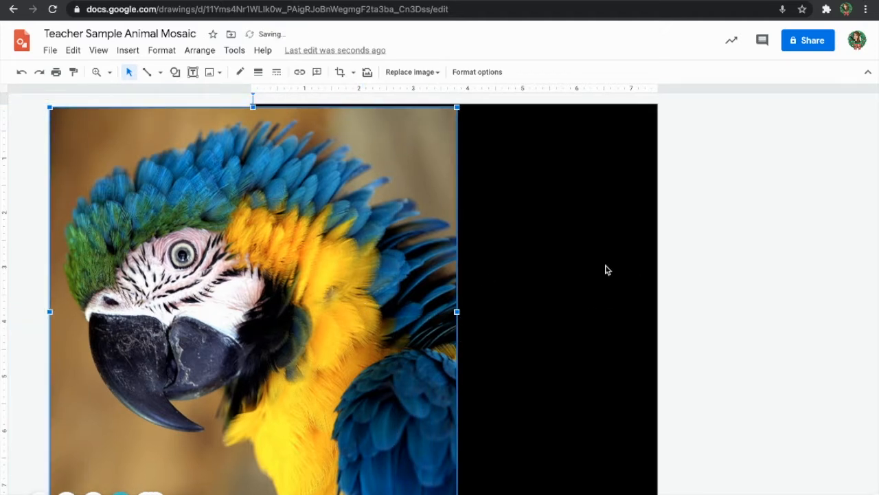
right_click(607, 269)
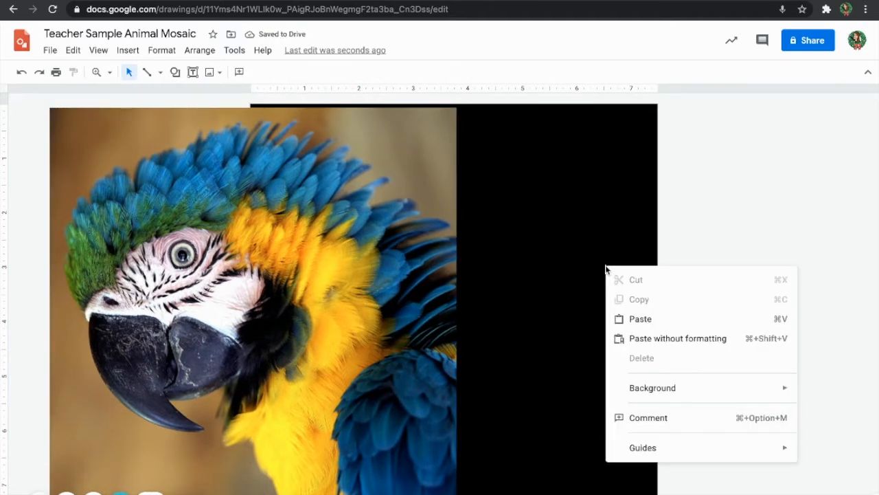
mouse_move(658, 390)
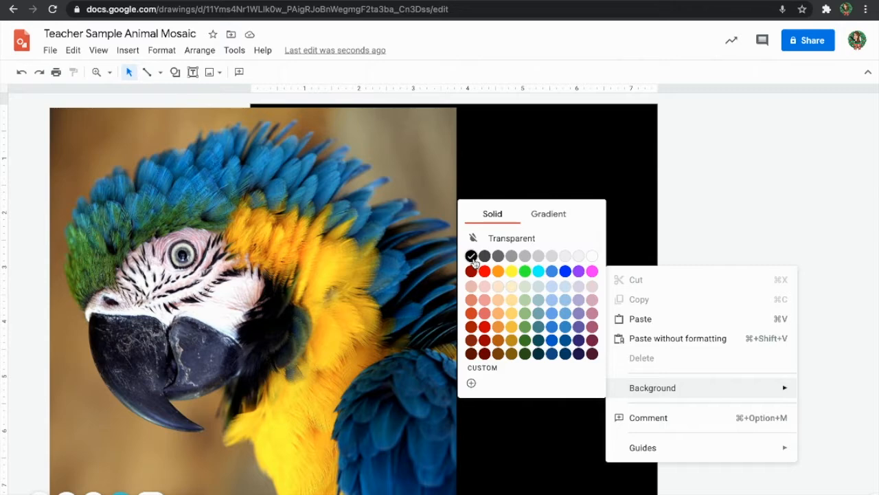
click(686, 243)
Realign the parrot photo with the canvas and send it to the back, behind the beak tiles.
drag(386, 221, 151, 235)
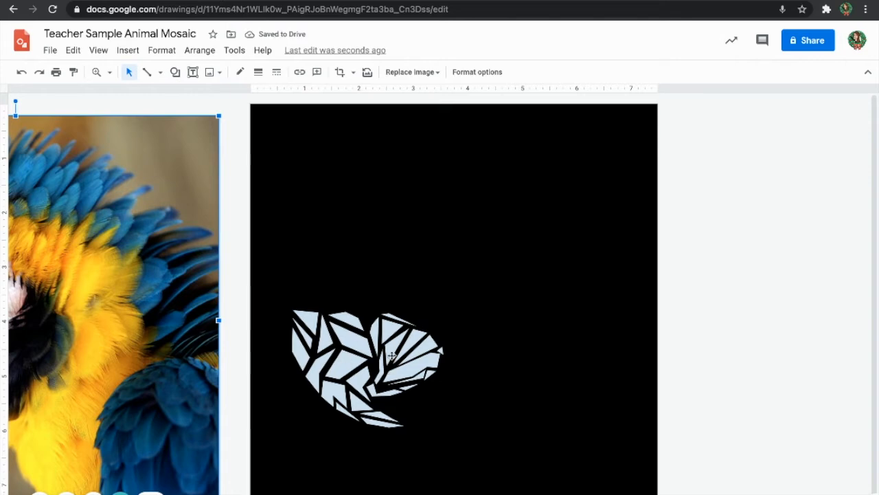
drag(162, 337, 600, 326)
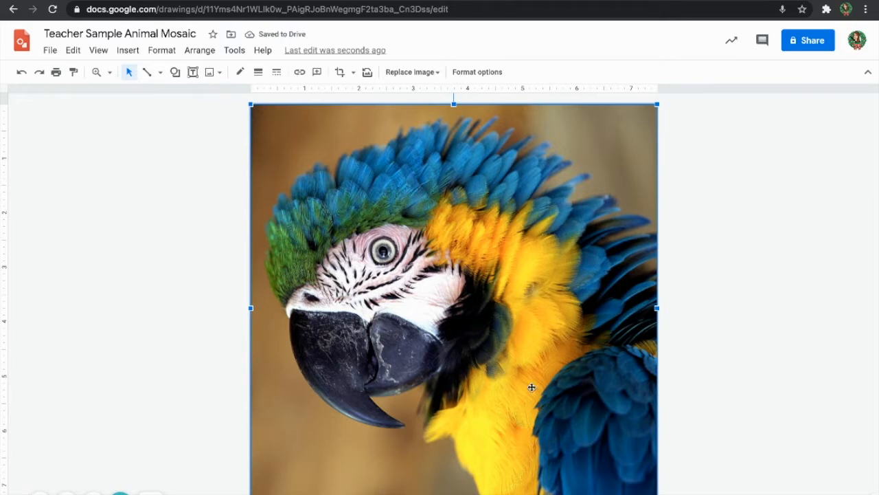
key(ctrl+shift+Down)
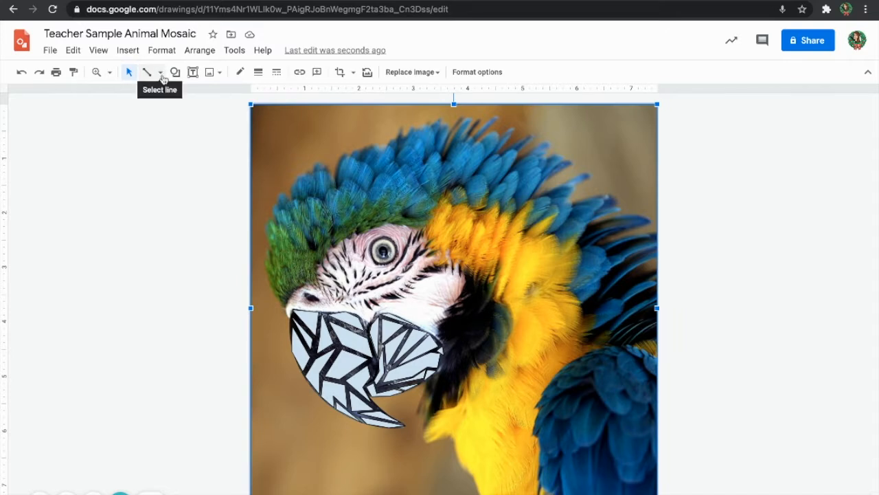
Draw a closed Polyline tile with a notched rear edge on the lower white cheek, along the back of the lower beak.
click(160, 72)
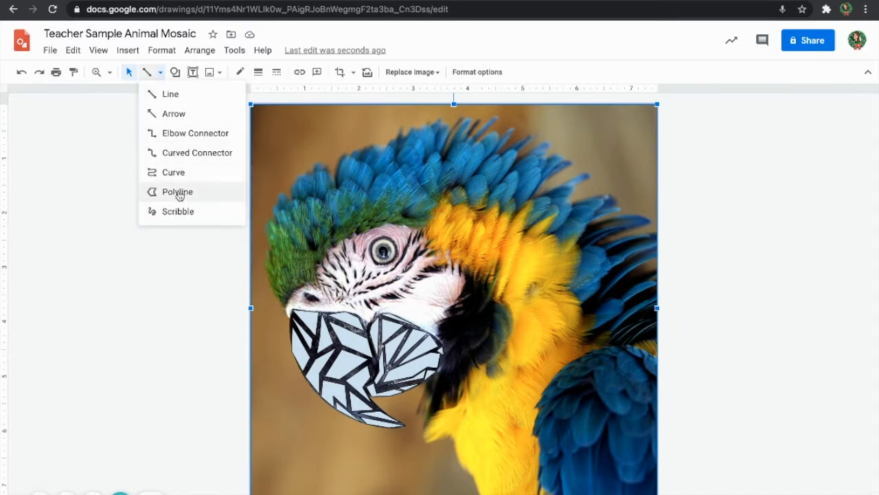
click(178, 192)
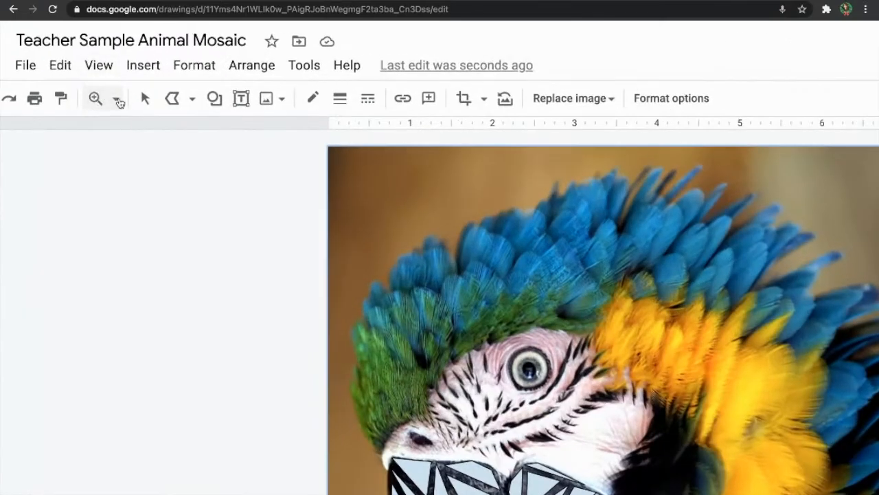
click(110, 74)
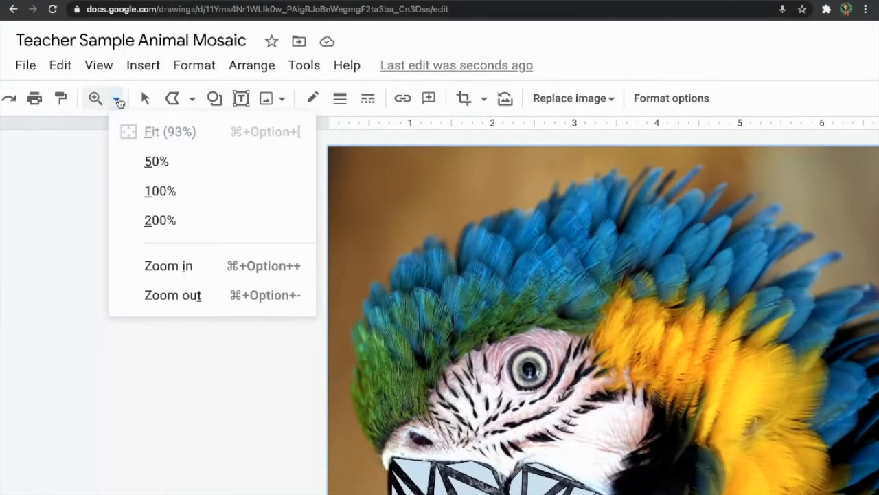
click(162, 220)
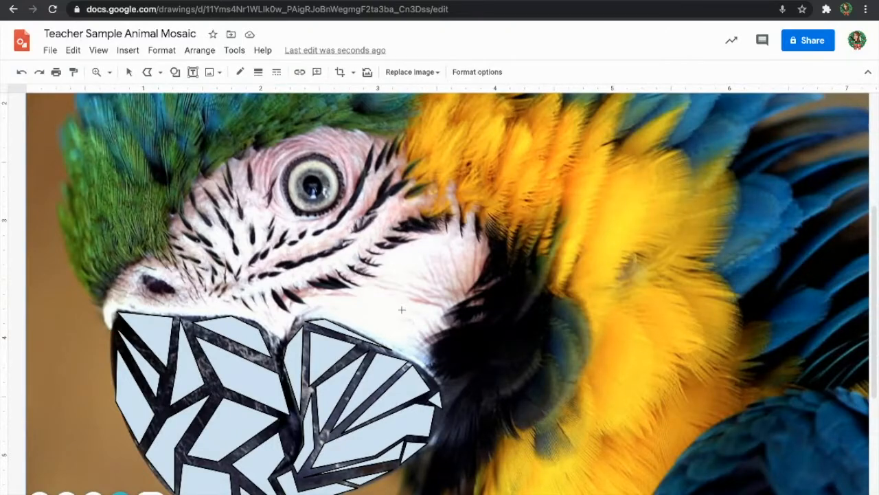
click(110, 73)
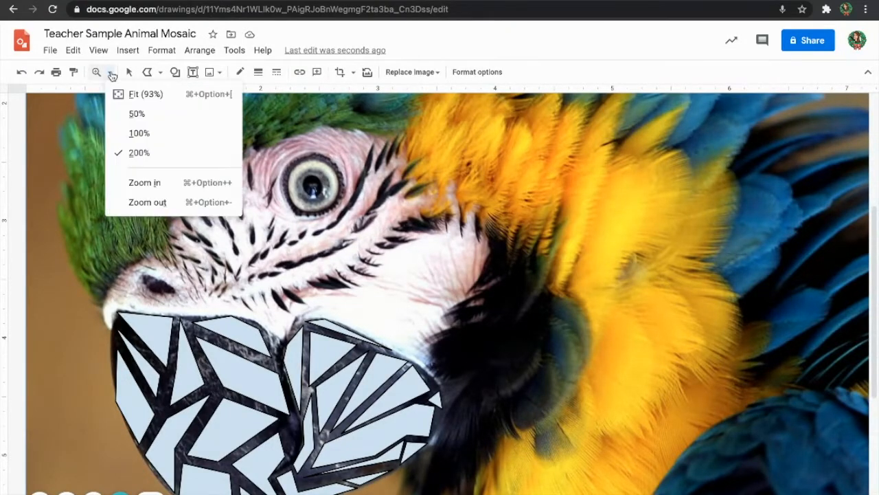
click(150, 182)
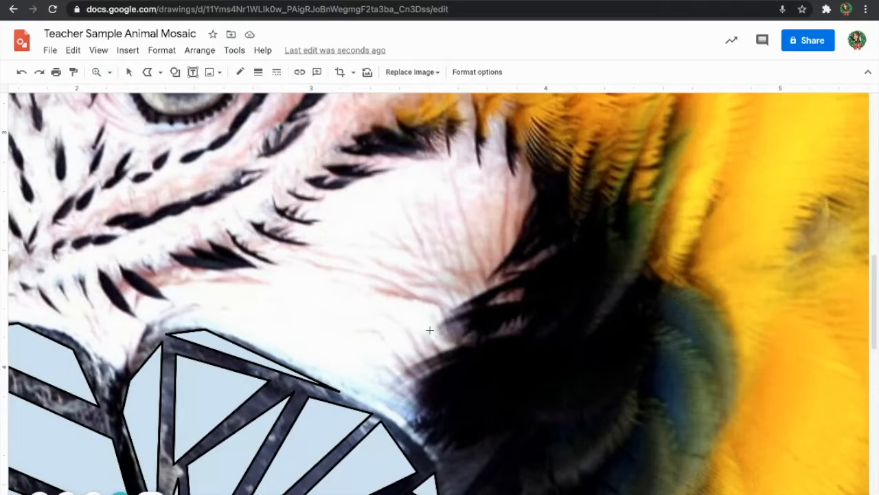
scroll(429, 331, left, 5)
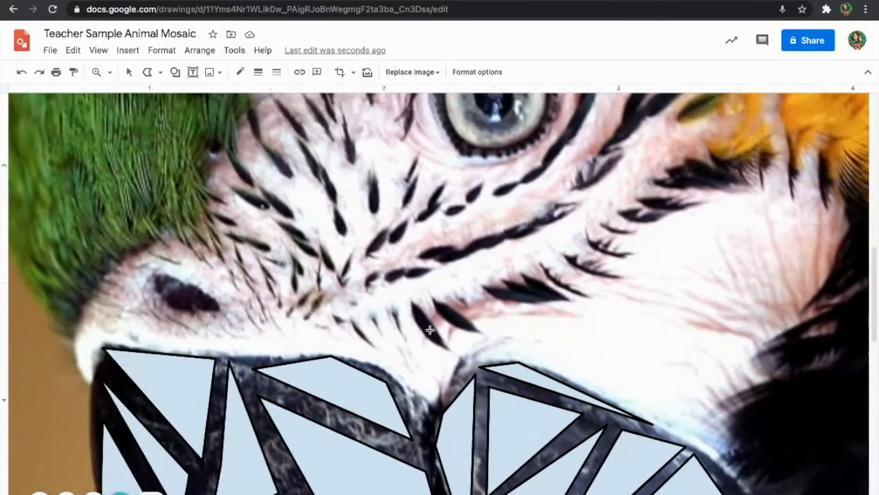
scroll(430, 331, up, 2)
scroll(429, 330, right, 3)
scroll(430, 331, down, 4)
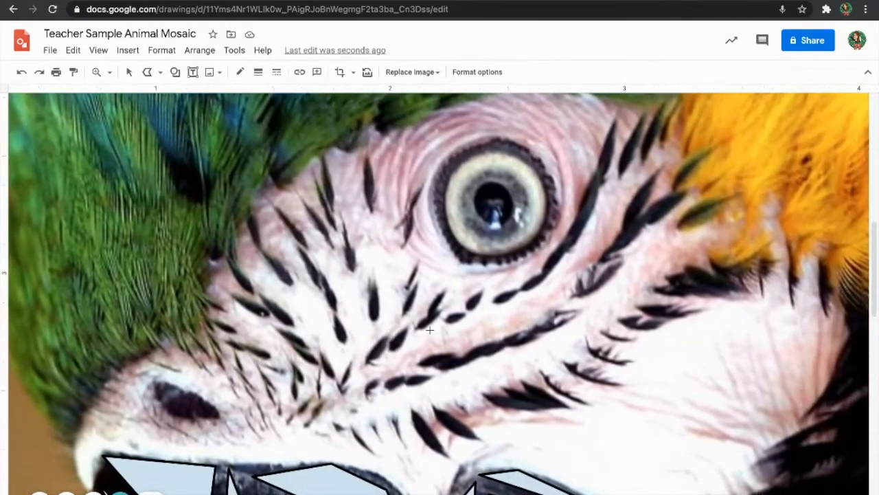
scroll(429, 330, right, 5)
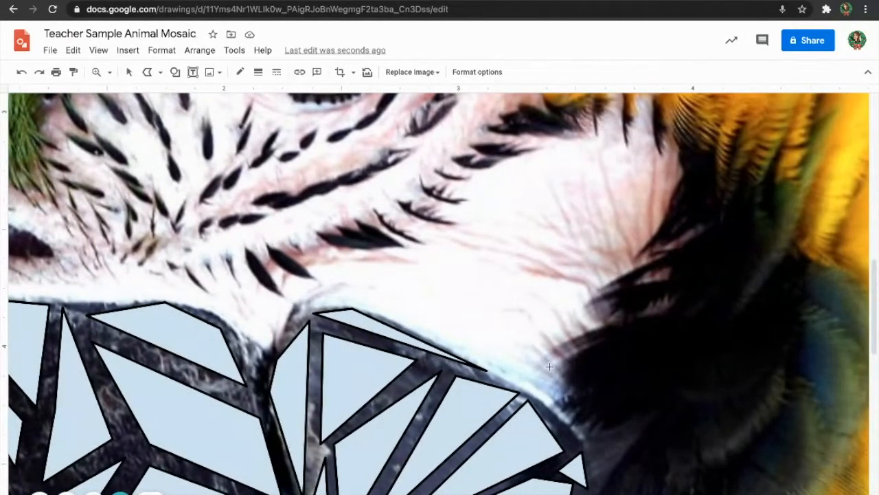
click(548, 395)
click(438, 332)
click(555, 269)
click(589, 290)
click(565, 304)
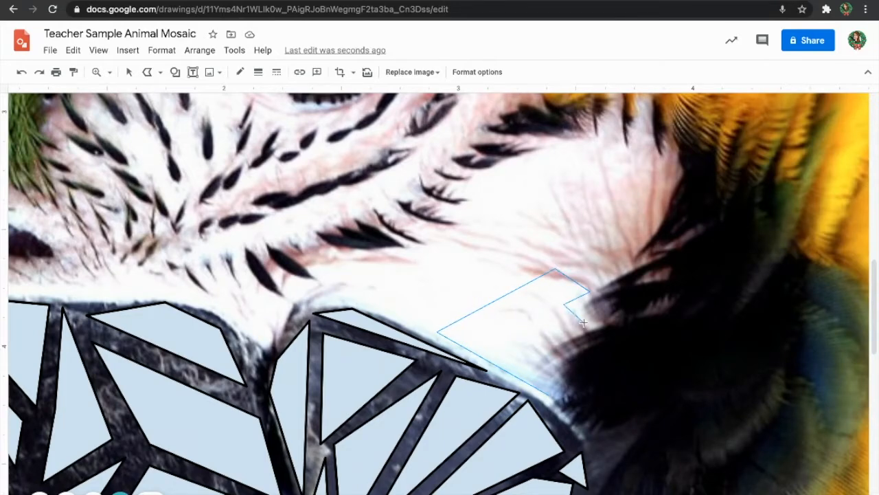
click(586, 324)
click(526, 349)
click(538, 369)
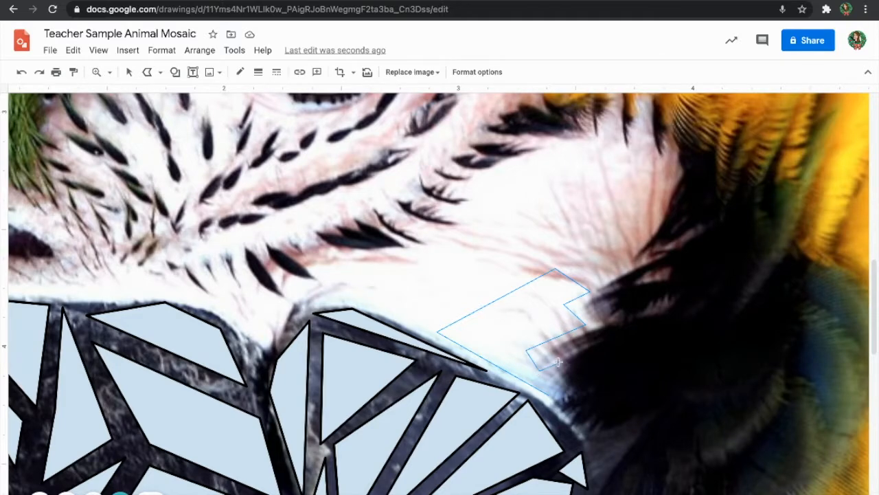
double_click(554, 397)
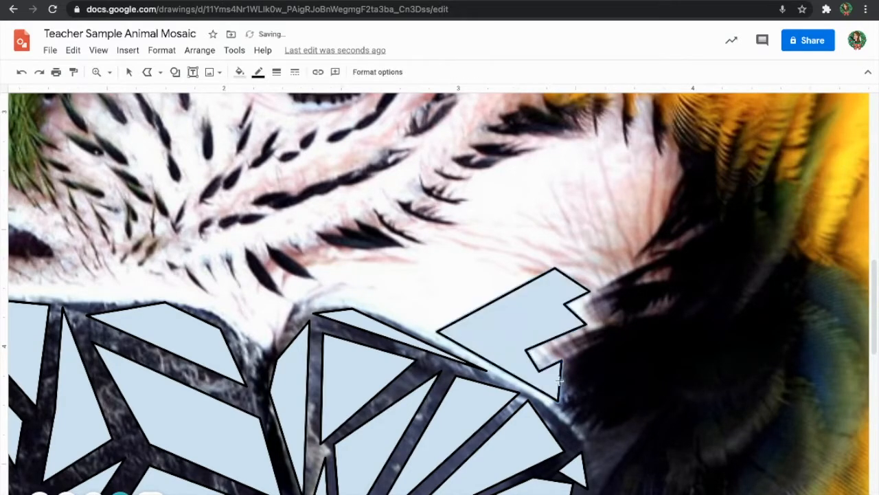
Draw a closed tile along the rear edge of the white cheek, following the jagged feather border at its upper end.
click(586, 276)
click(552, 252)
click(607, 219)
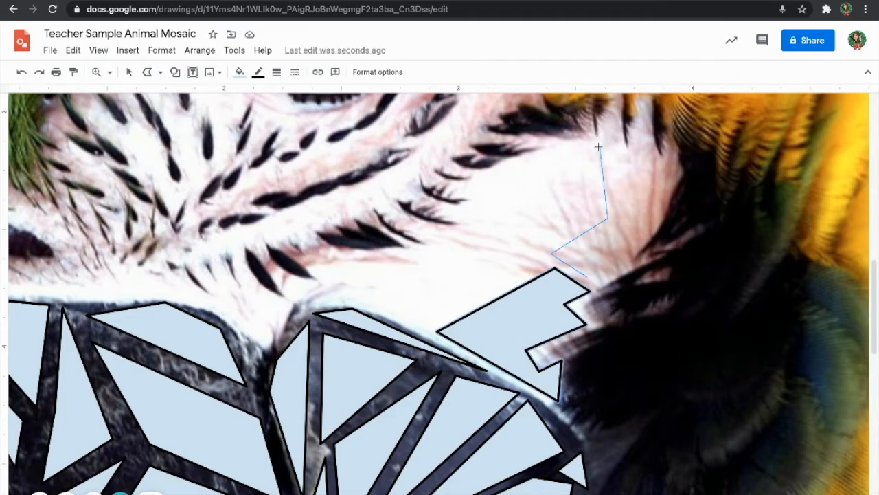
click(605, 129)
click(614, 132)
click(648, 135)
click(667, 163)
click(670, 151)
click(678, 170)
click(662, 186)
click(661, 209)
click(631, 241)
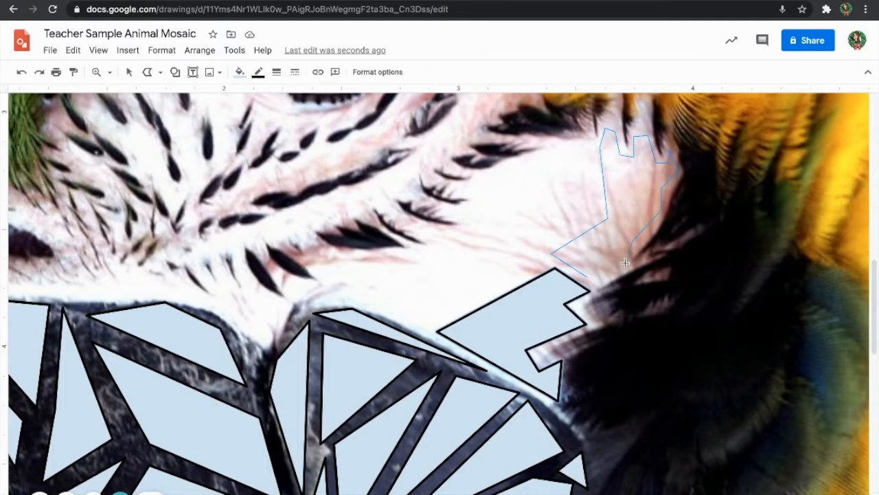
click(589, 276)
Draw a tile with a zigzag lower edge on the upper cheek, beside the rear cheek tile.
click(599, 213)
click(592, 143)
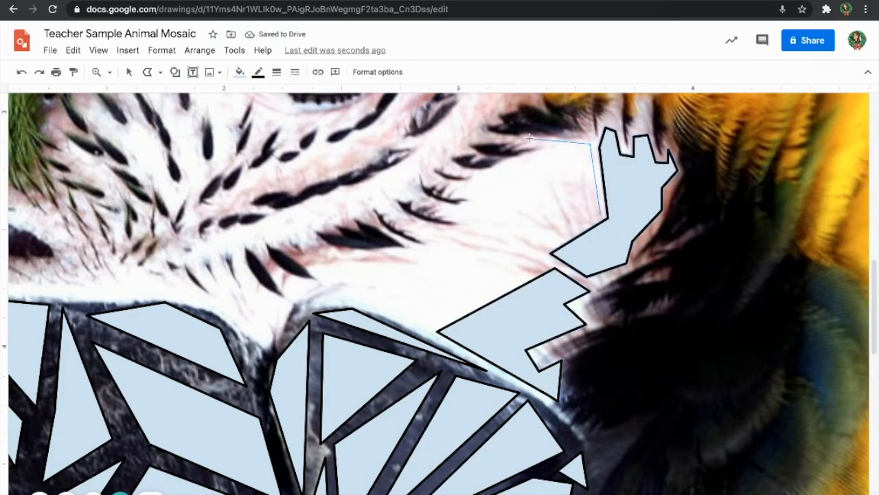
click(530, 139)
click(549, 150)
click(485, 179)
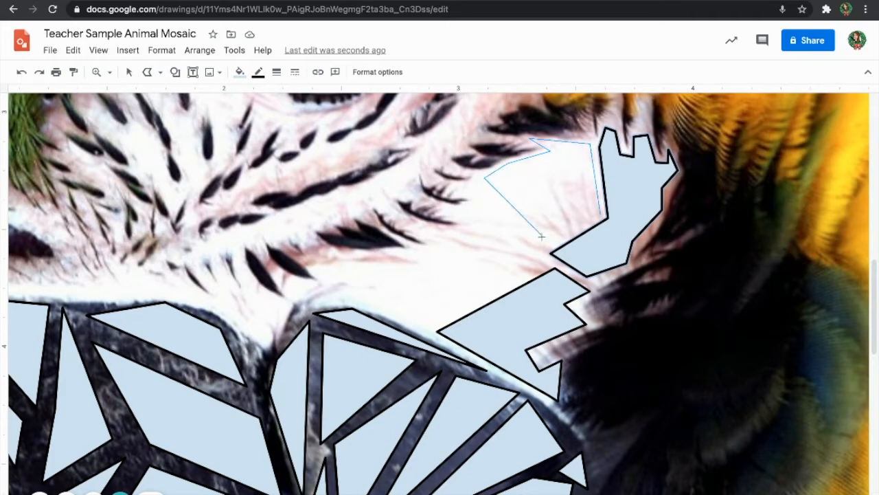
click(544, 239)
click(543, 209)
click(564, 224)
click(557, 184)
click(573, 206)
click(582, 163)
double_click(601, 215)
Draw a small zigzag tile that fills the gap beneath the upper cheek tile's jagged edge.
click(600, 221)
click(554, 245)
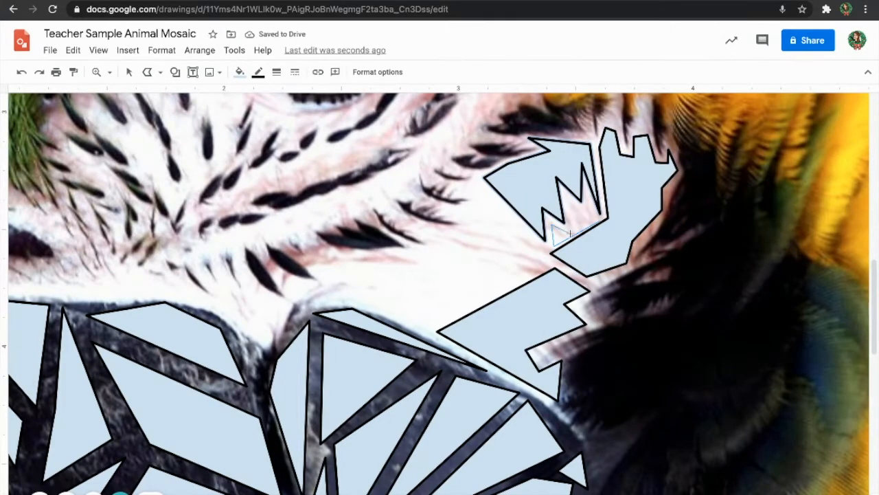
click(569, 204)
click(565, 226)
click(582, 200)
click(597, 220)
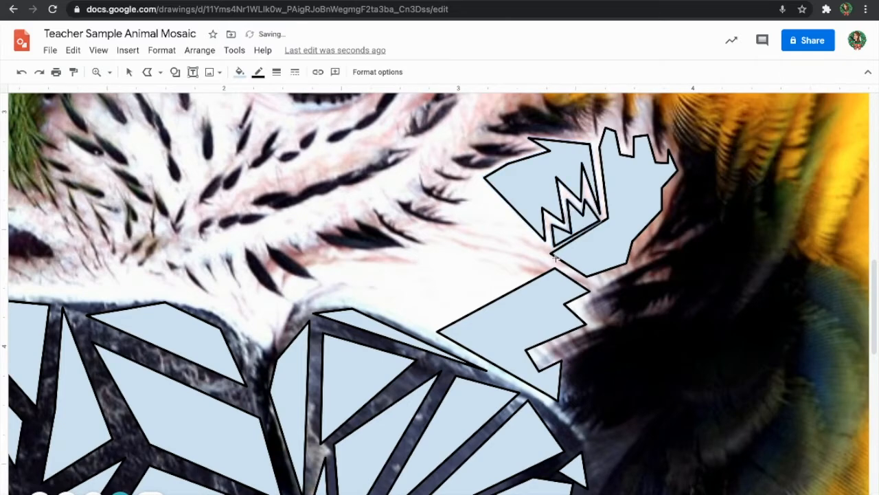
Draw a narrow elongated tile in the middle of the cheek, between the upper zigzag tile and the lower notched tile.
click(538, 273)
click(446, 241)
click(461, 228)
click(523, 235)
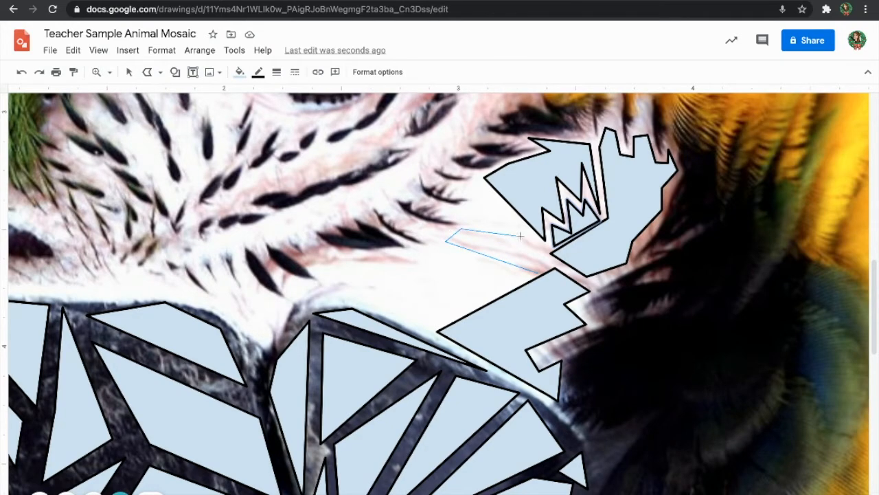
click(550, 261)
click(539, 272)
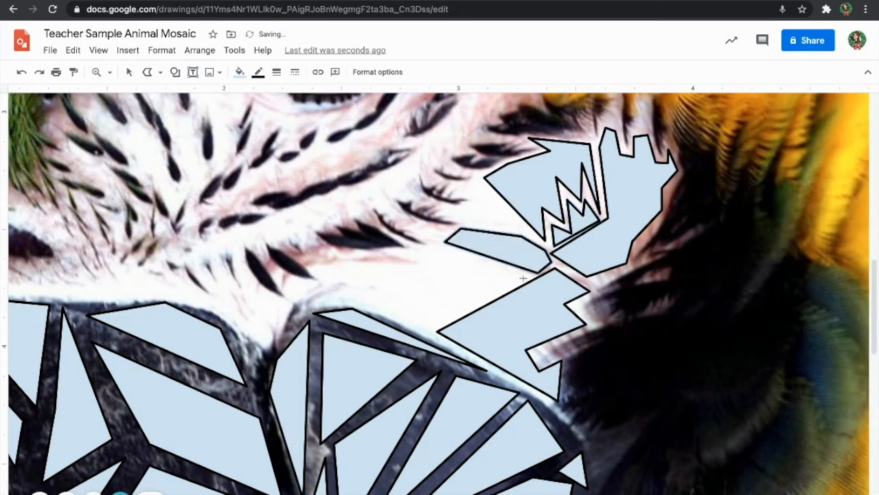
Draw a large closed tile on the front of the cheek, directly above the lower beak.
click(524, 277)
click(436, 268)
click(344, 268)
click(356, 298)
click(426, 327)
click(524, 277)
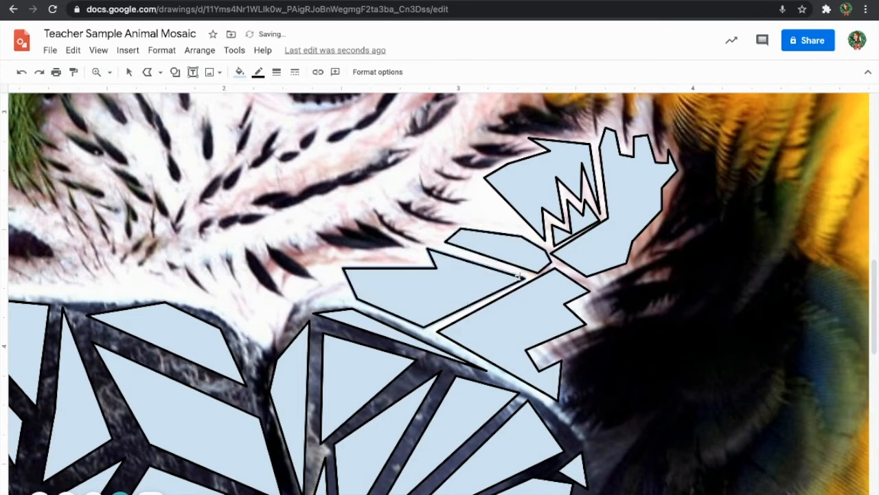
Draw a small pointed tile between the upper zigzag tile and the narrow mid-cheek tile.
click(468, 219)
click(526, 233)
click(478, 190)
click(475, 208)
click(468, 219)
Draw a closed tile over the white skin that dips between the upper and lower beak.
scroll(427, 256, left, 4)
scroll(427, 256, left, 1)
click(450, 308)
click(427, 338)
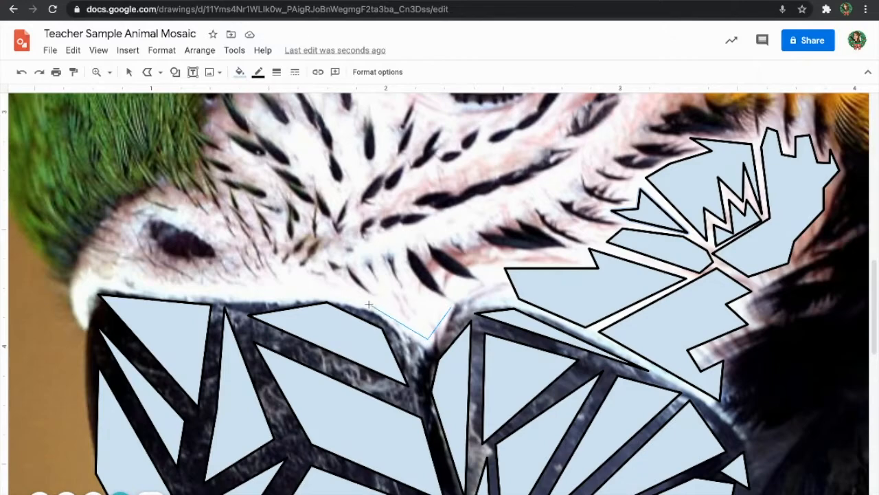
click(368, 304)
click(332, 296)
click(350, 286)
click(451, 306)
Draw a small jagged tile between the beak-notch tile and the large front cheek tile.
click(454, 297)
click(441, 276)
click(483, 284)
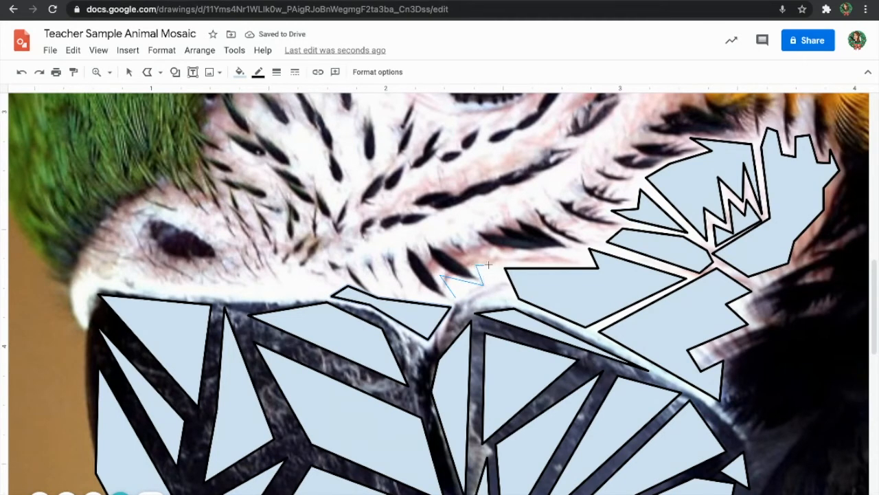
click(499, 265)
click(512, 300)
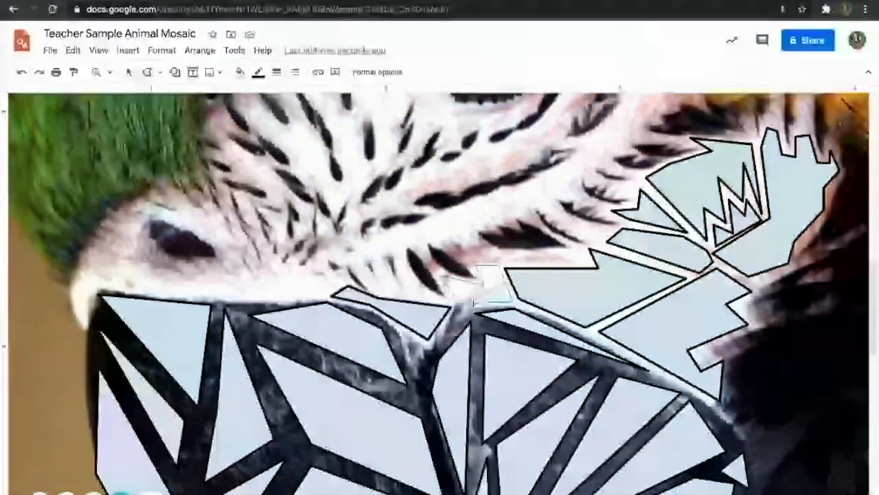
click(454, 298)
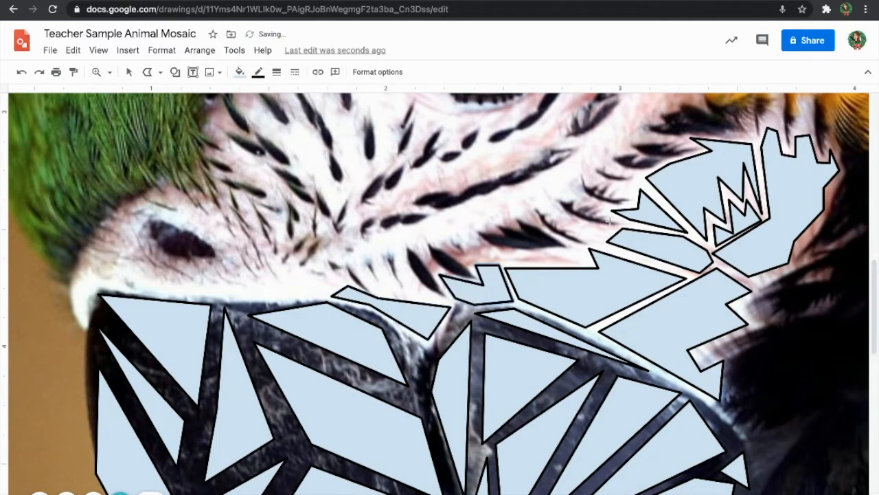
Draw a long thin tile along the top edge of the upper beak, below the nostril.
scroll(610, 218, up, 1)
scroll(610, 219, right, 1)
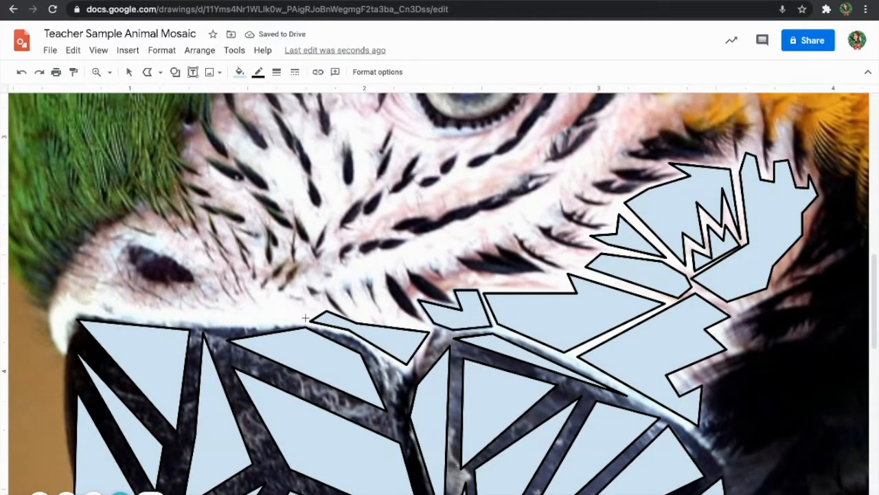
click(307, 320)
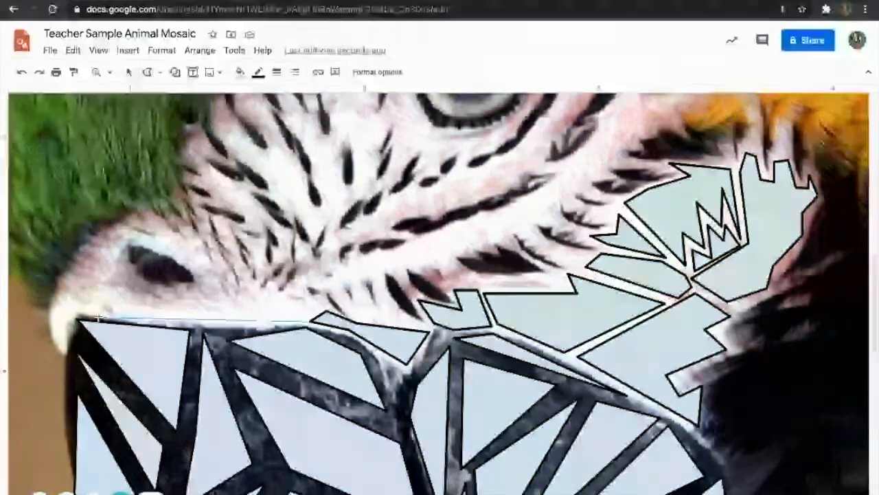
click(97, 313)
click(101, 289)
click(166, 310)
click(277, 299)
double_click(304, 321)
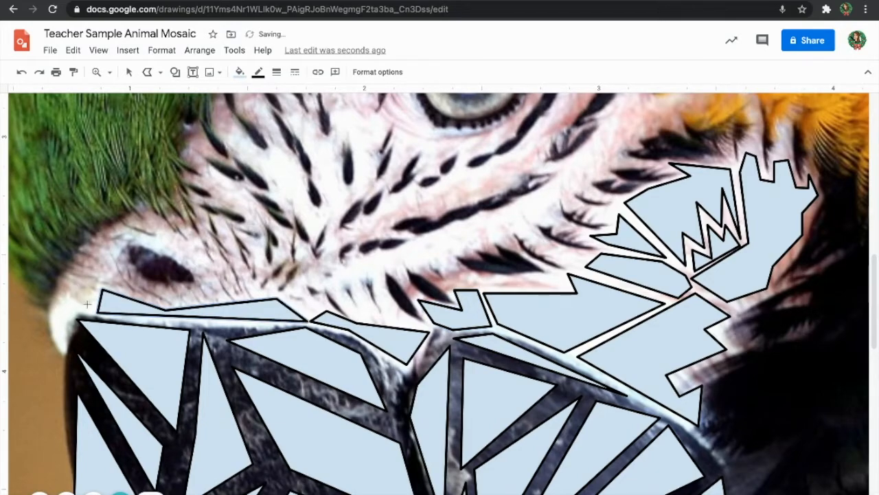
Draw a closed tile over the white tip of the face at the front end of the upper beak.
click(70, 315)
click(66, 354)
click(49, 337)
click(51, 304)
click(63, 289)
click(94, 298)
double_click(92, 312)
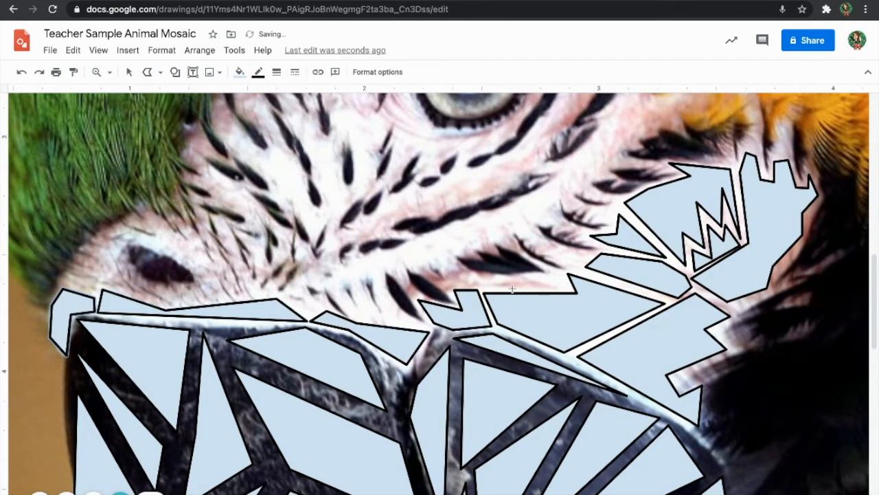
scroll(530, 277, right, 3)
scroll(530, 277, up, 1)
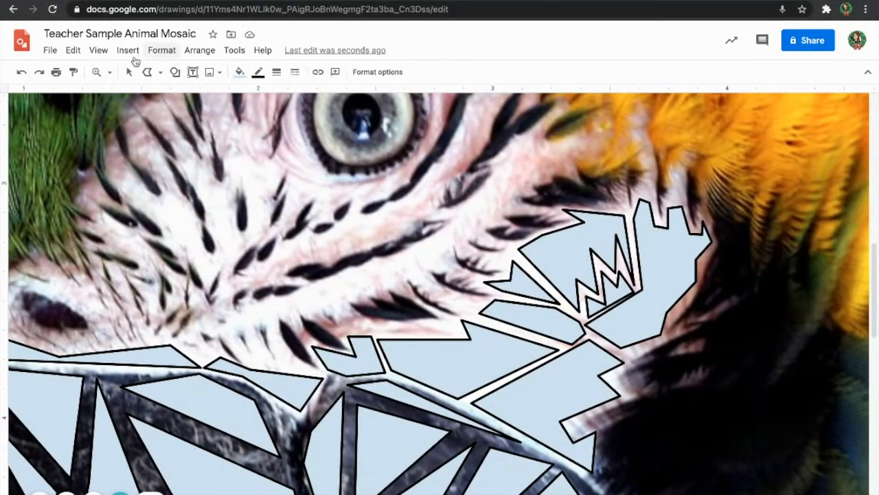
click(110, 71)
click(137, 114)
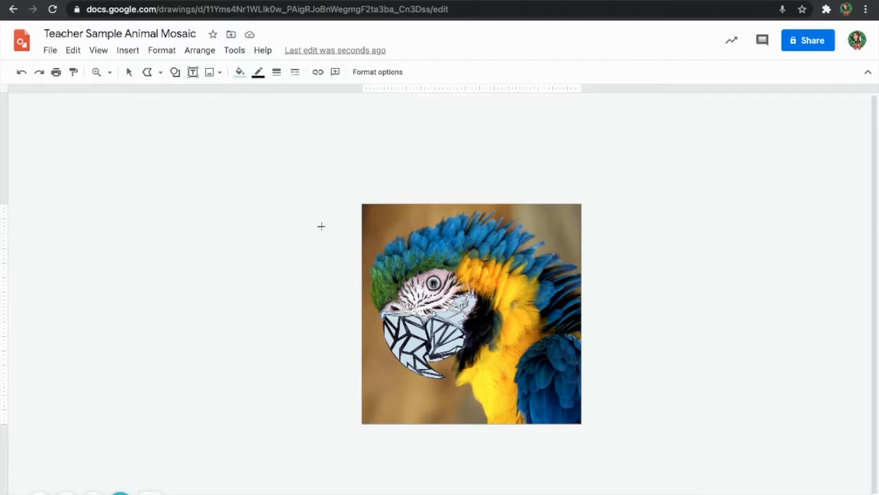
click(109, 72)
click(161, 153)
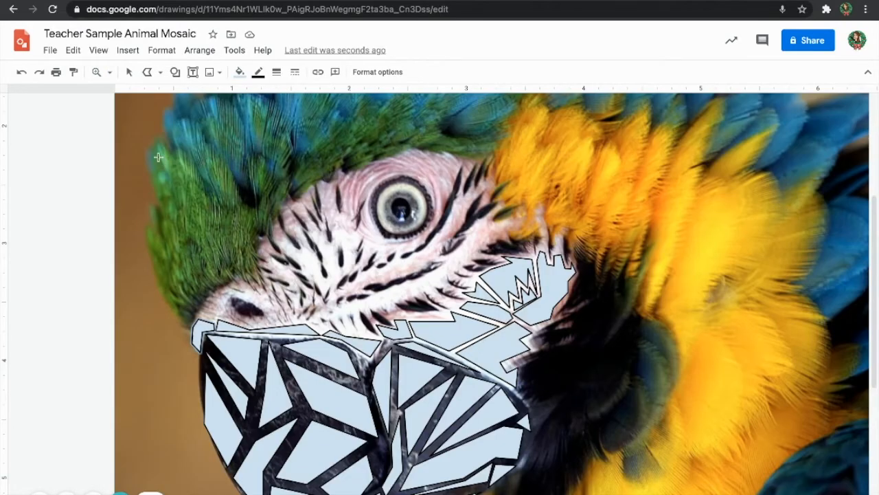
click(110, 73)
click(157, 183)
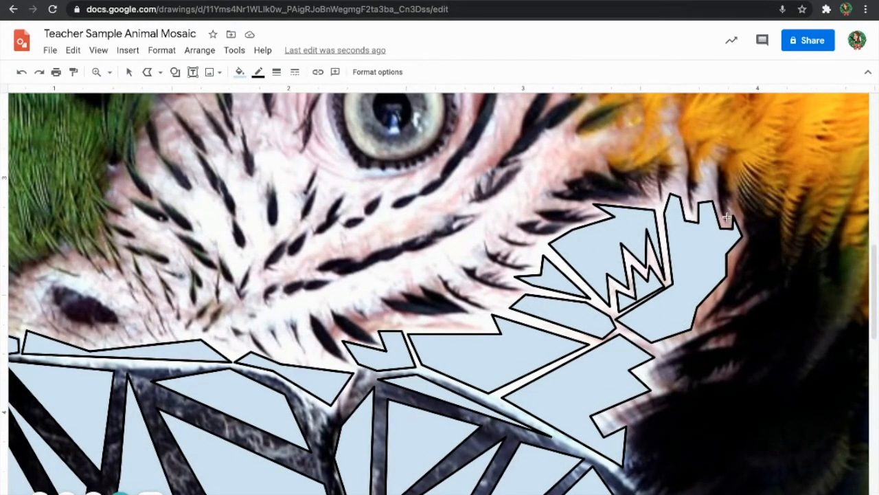
click(734, 196)
click(724, 163)
double_click(717, 162)
scroll(719, 178, left, 5)
scroll(719, 178, down, 2)
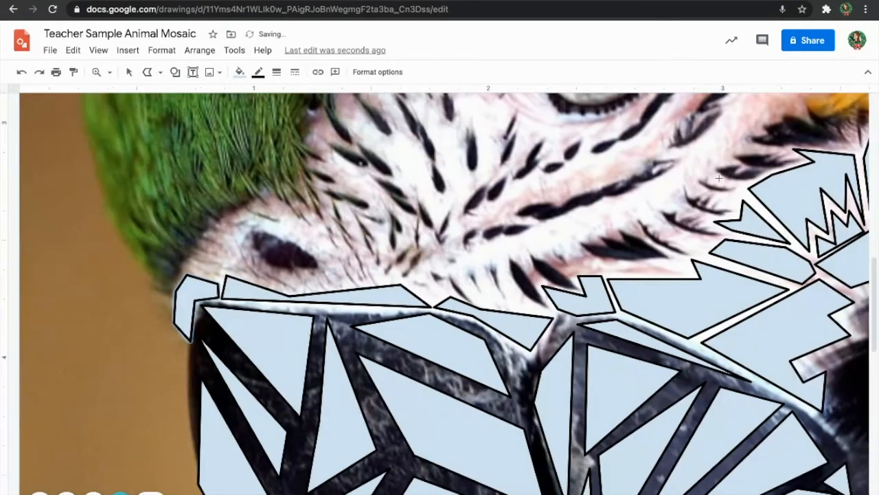
scroll(775, 199, right, 5)
scroll(776, 199, up, 1)
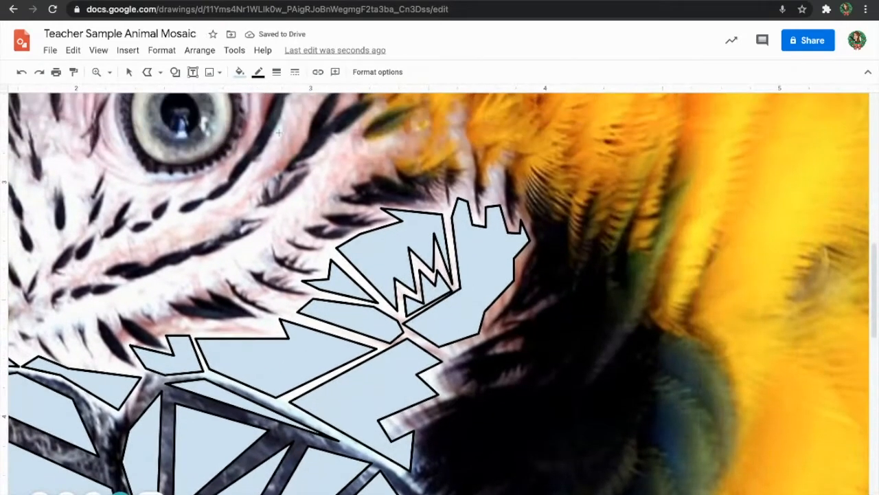
Draw a slim diamond-shaped tile over the dark feather above the rear notch of the back cheek tile.
click(110, 72)
click(169, 179)
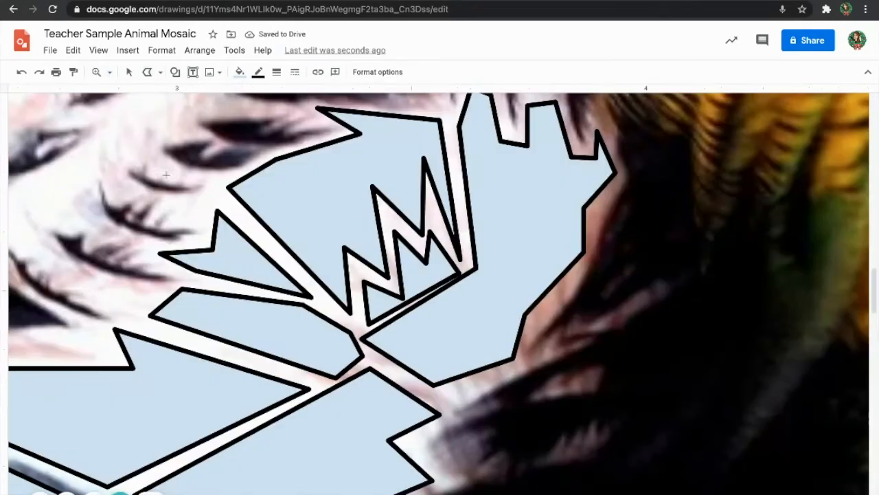
scroll(477, 167, up, 3)
scroll(477, 167, right, 1)
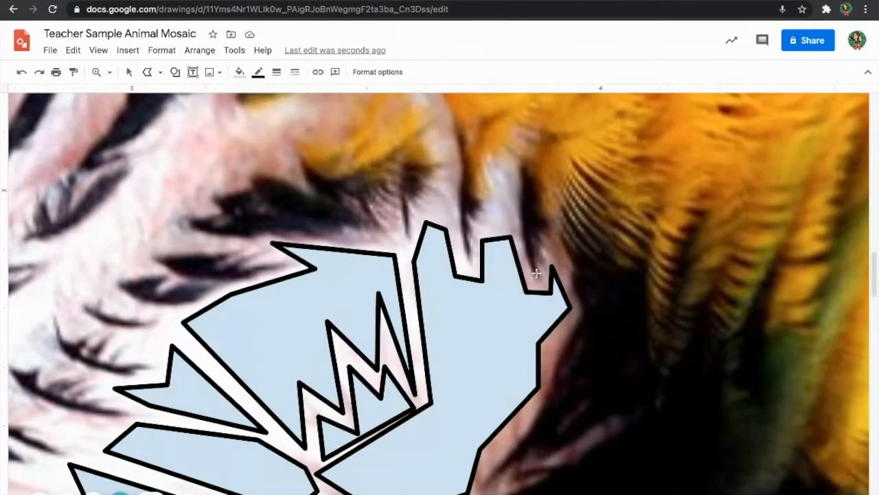
click(554, 221)
click(526, 164)
click(519, 200)
click(537, 271)
Draw a long narrow pointed tile over the dark feather streak rising from the front notch of the back cheek tile.
click(467, 261)
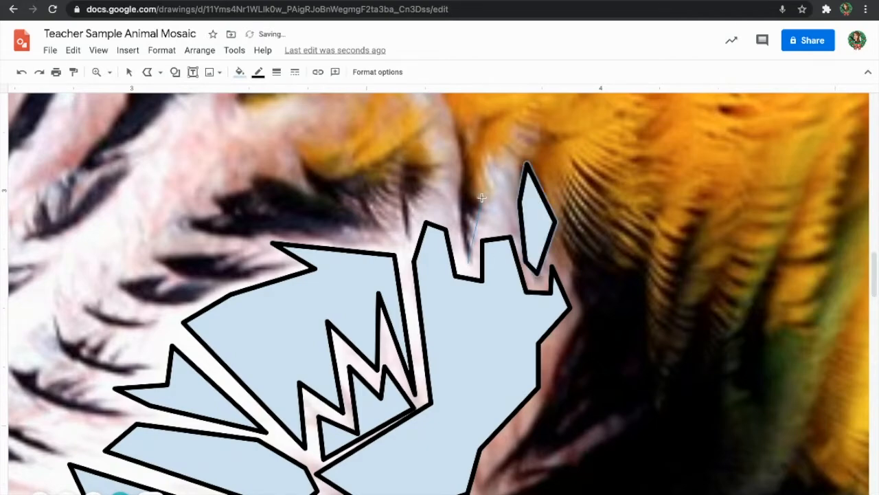
click(460, 124)
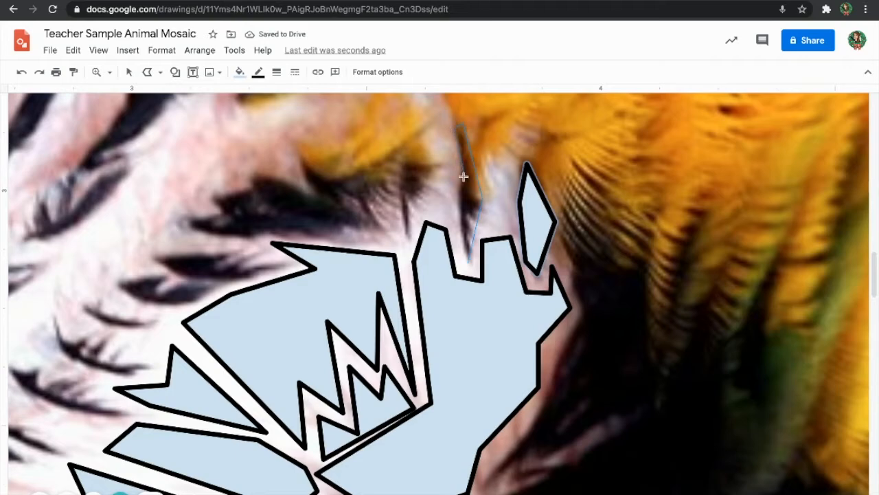
click(451, 201)
click(467, 262)
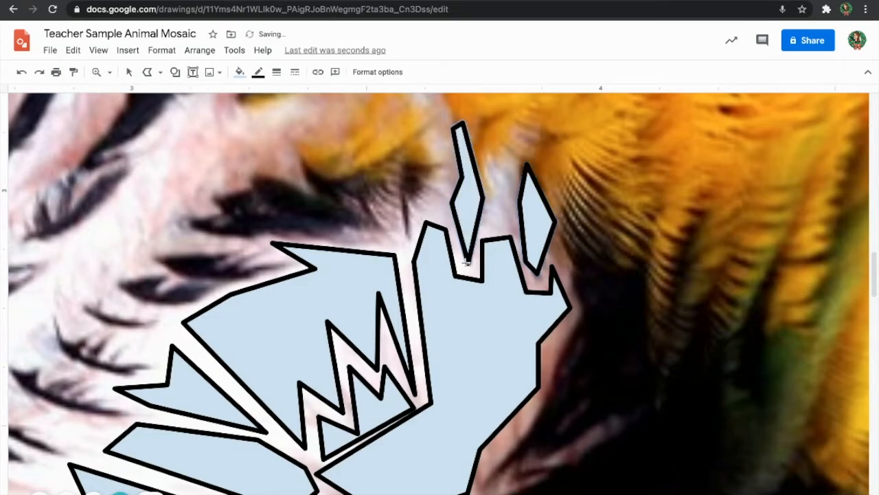
Draw a small hooked tile in front of the narrow streak tile, pointing down toward the gap between the two upper cheek tiles.
click(410, 238)
click(410, 199)
click(438, 162)
click(397, 161)
click(395, 194)
click(410, 237)
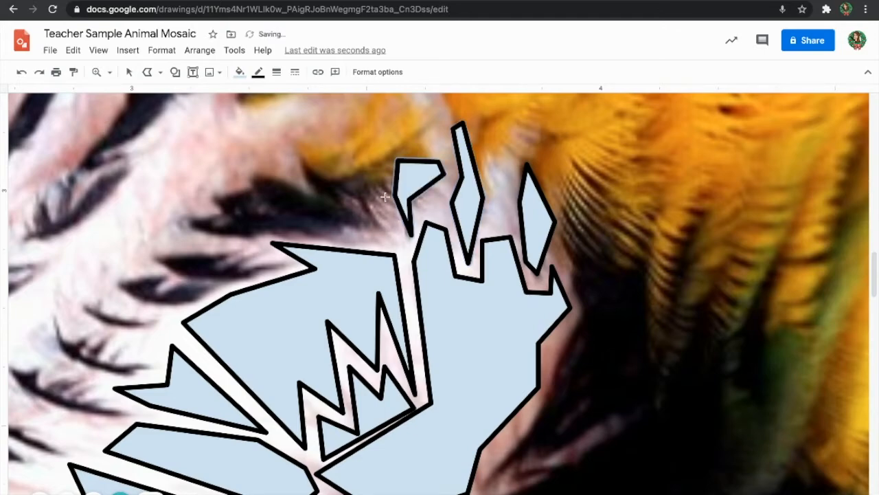
Draw a long tile with a spiky upper edge over the black feather patch above the zigzag cheek tile.
click(361, 194)
click(388, 241)
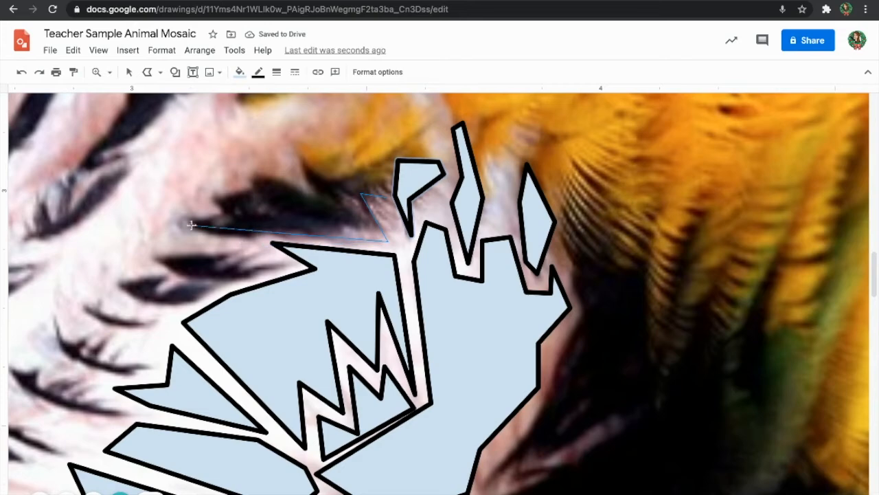
click(178, 207)
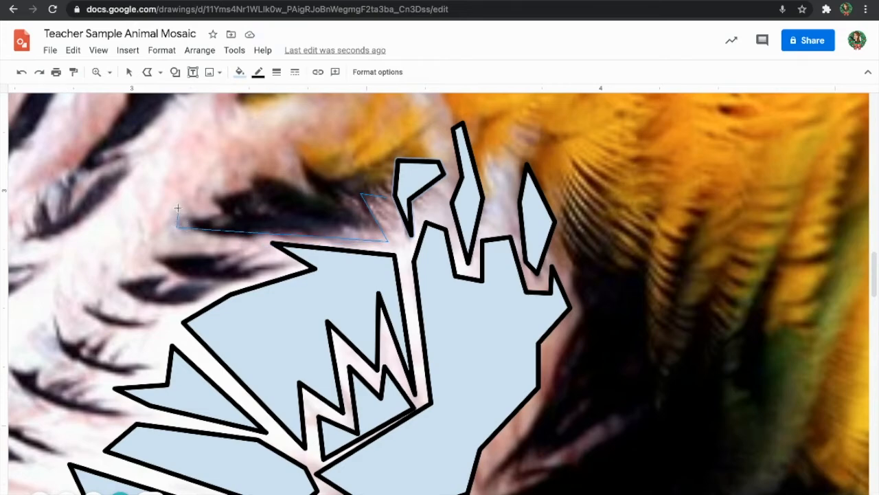
click(222, 211)
click(196, 192)
click(254, 185)
click(254, 167)
click(318, 196)
click(294, 154)
click(336, 178)
click(393, 140)
click(388, 197)
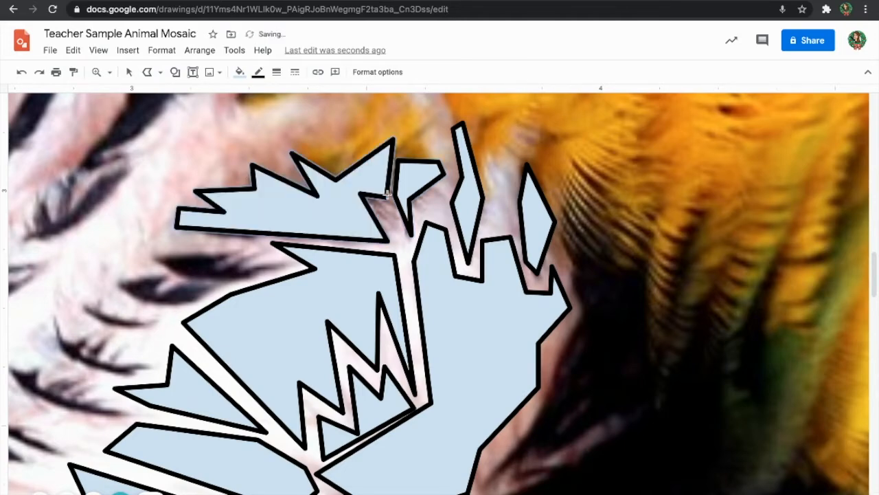
Draw a pointed tile with a jagged rear end over the black feather mark just below the long spiky tile.
scroll(294, 220, left, 1)
scroll(293, 219, left, 1)
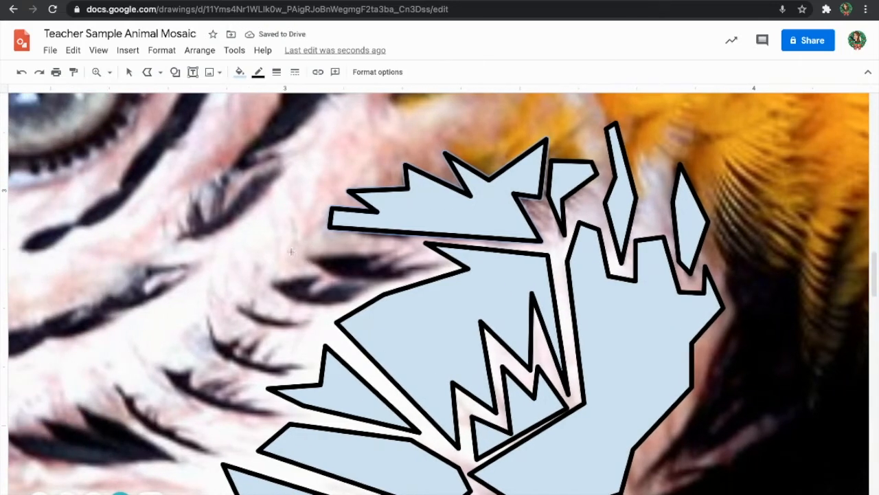
click(291, 248)
click(335, 276)
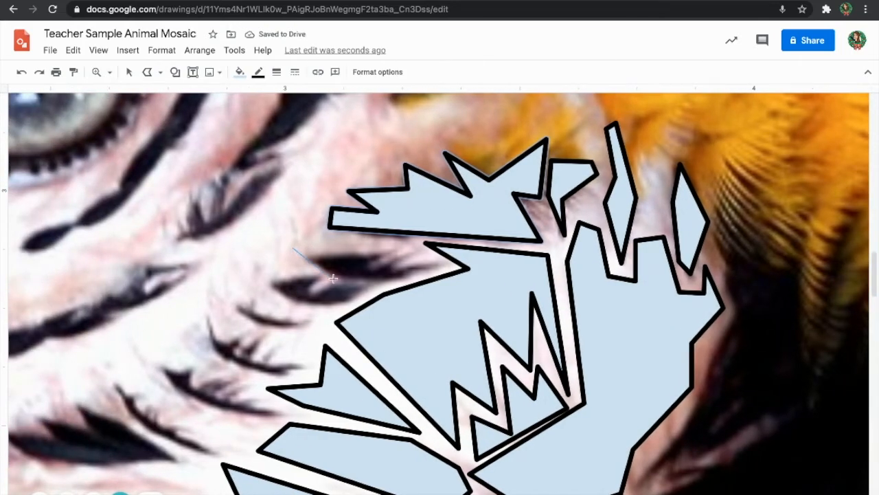
click(398, 278)
click(441, 265)
click(388, 272)
click(415, 246)
click(369, 265)
click(392, 243)
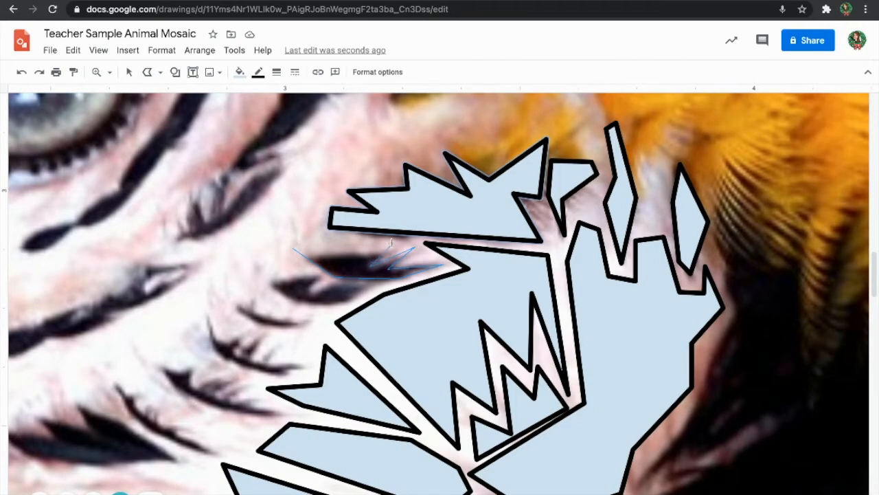
click(292, 246)
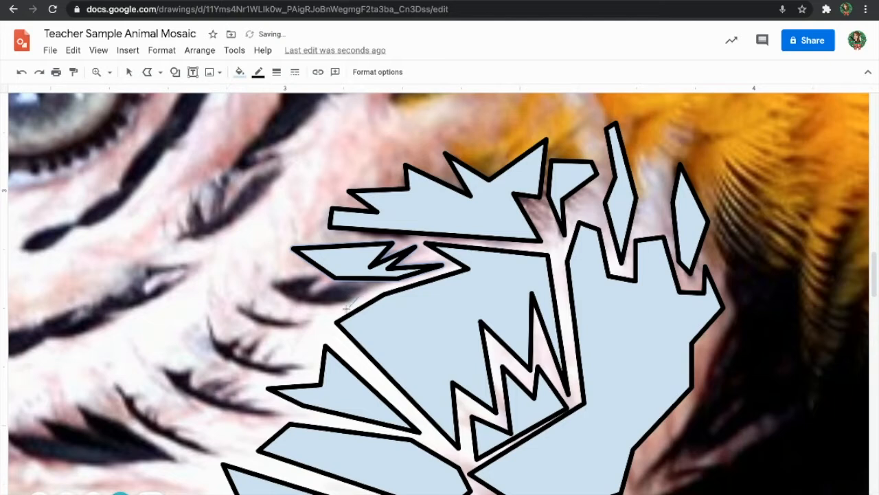
Draw a small notched tile over the dark feather mark just in front of the zigzag cheek tile.
click(340, 309)
click(294, 308)
click(245, 279)
click(320, 275)
click(309, 296)
double_click(359, 294)
Draw a thin slanted tile over the short feather line just below the small notched tile.
click(312, 322)
click(294, 332)
click(234, 321)
click(217, 296)
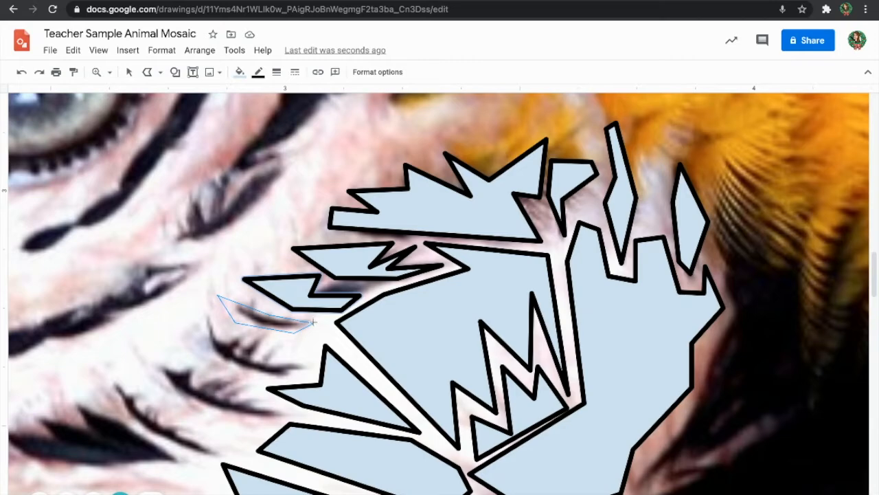
click(312, 322)
Draw a tile with a sawtooth upper edge over the feather line below the thin slanted tile.
click(305, 365)
click(283, 378)
click(206, 353)
click(204, 309)
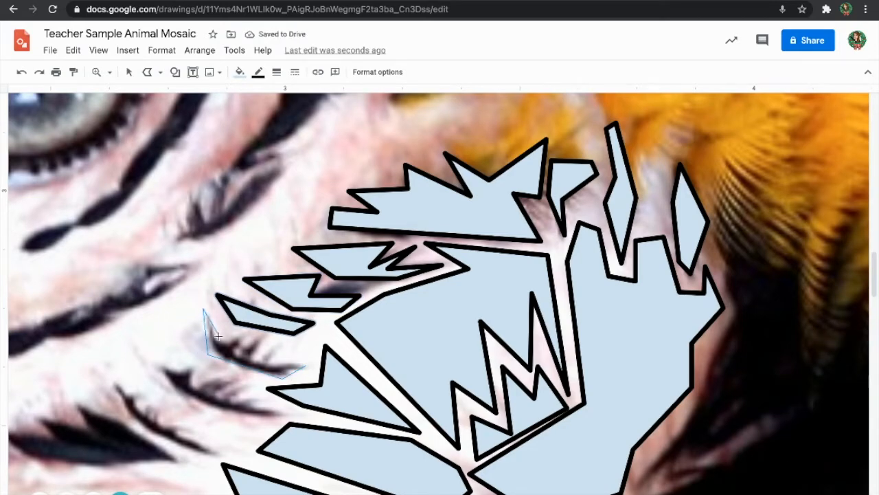
click(220, 339)
click(250, 329)
click(241, 349)
click(264, 336)
click(256, 360)
click(279, 344)
click(274, 363)
click(305, 364)
Draw a jagged-topped tile over the next curved feather line, below and in front of the sawtooth tile.
scroll(259, 371, down, 3)
scroll(259, 371, left, 5)
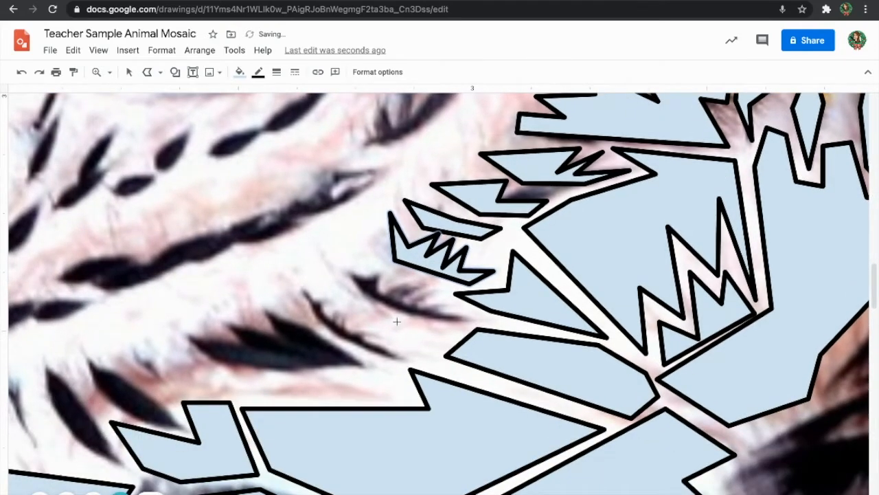
click(473, 317)
click(443, 327)
click(355, 295)
click(338, 260)
click(368, 275)
click(384, 265)
click(382, 290)
click(416, 280)
click(434, 289)
click(424, 302)
click(452, 299)
click(441, 310)
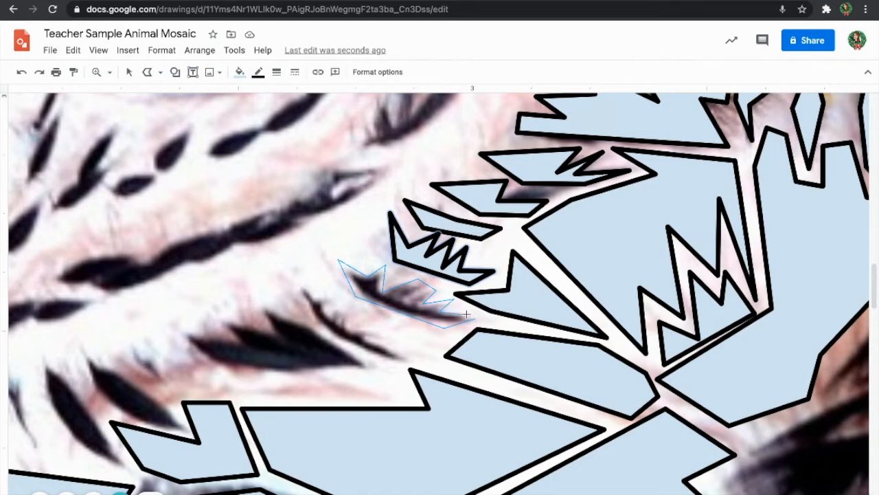
click(474, 320)
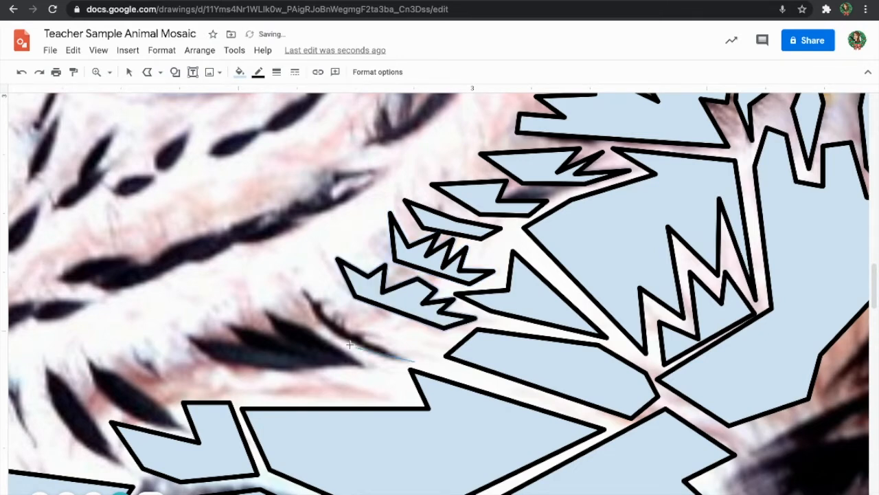
click(326, 335)
click(297, 282)
click(339, 304)
click(323, 309)
click(333, 322)
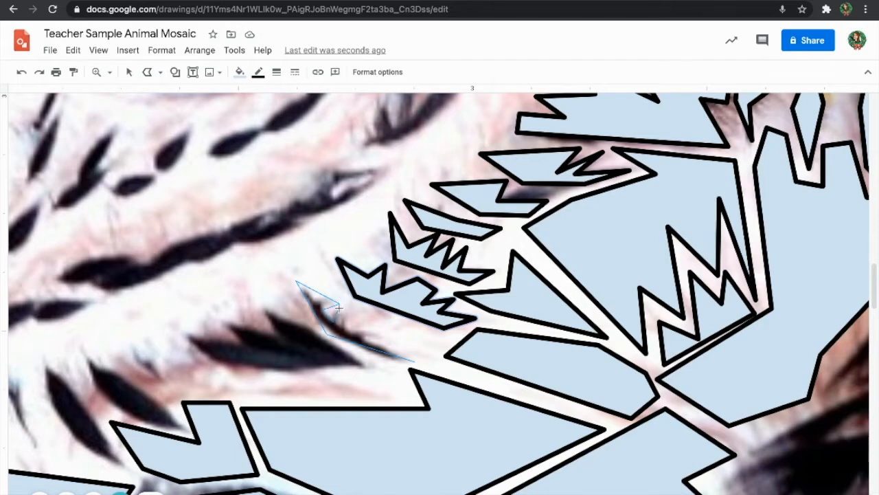
click(346, 311)
click(354, 321)
click(351, 330)
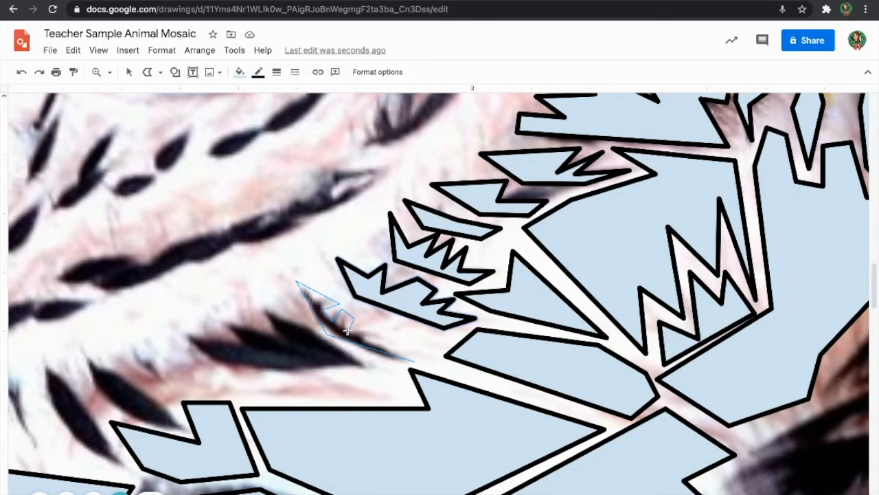
double_click(387, 335)
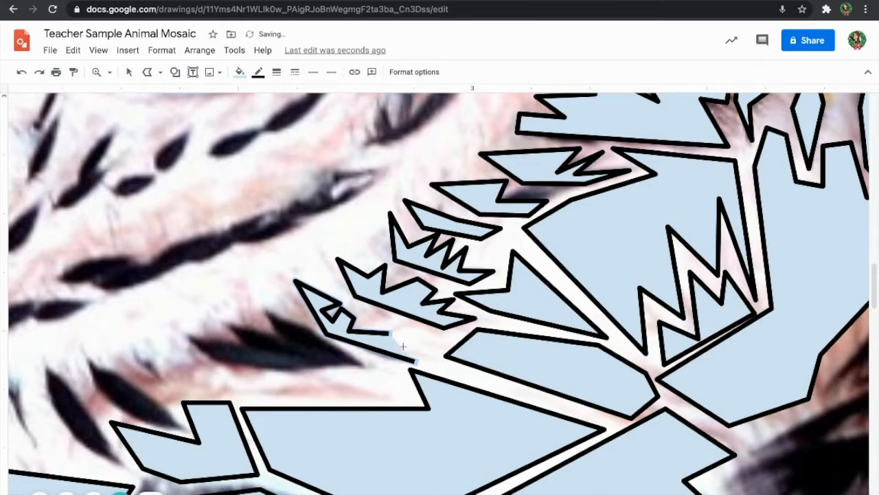
key(Delete)
Draw a closed jagged tile along the thin curved feather line between the last jagged tile and the black feather cluster.
click(418, 360)
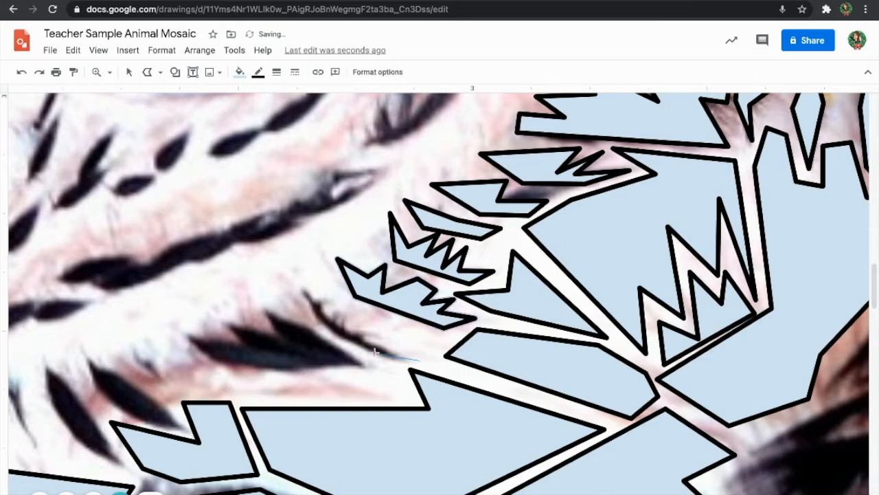
click(324, 328)
click(297, 281)
click(337, 295)
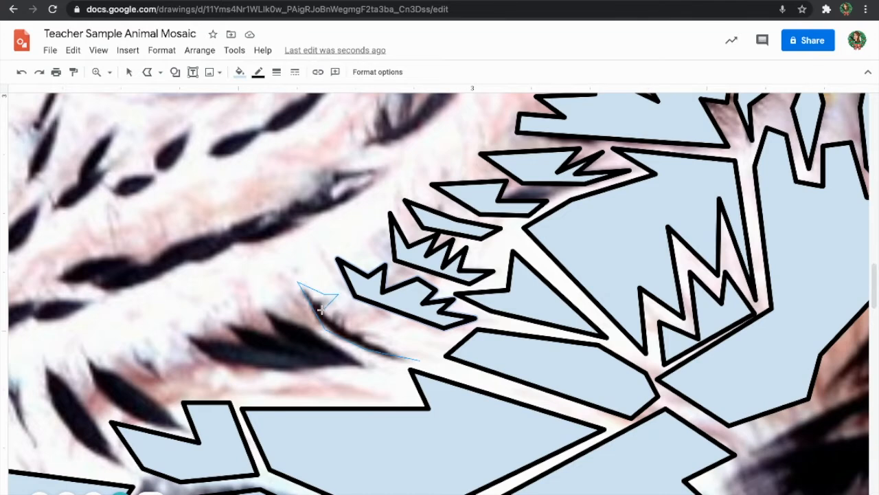
click(350, 328)
click(386, 330)
double_click(419, 360)
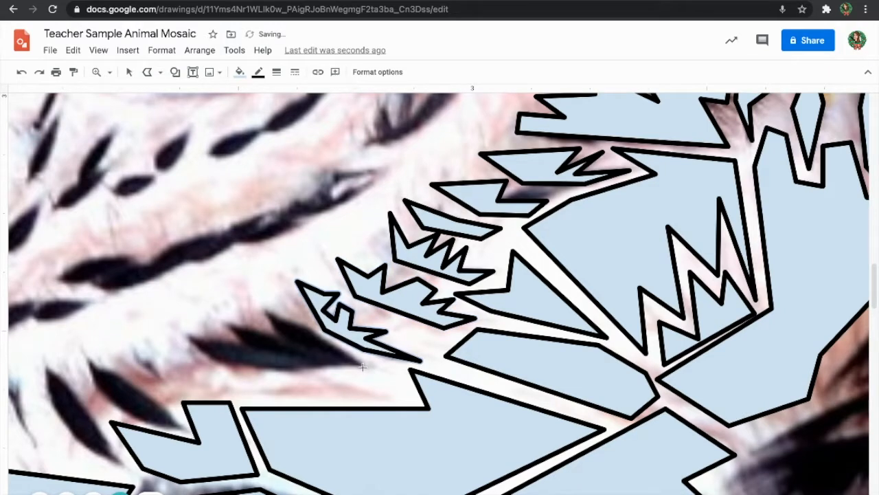
Trace the black feather cluster above the large front cheek tile with a closed tile that has three spikes.
click(363, 367)
click(211, 363)
click(177, 329)
click(238, 338)
click(223, 318)
click(279, 331)
click(259, 301)
click(317, 329)
click(363, 368)
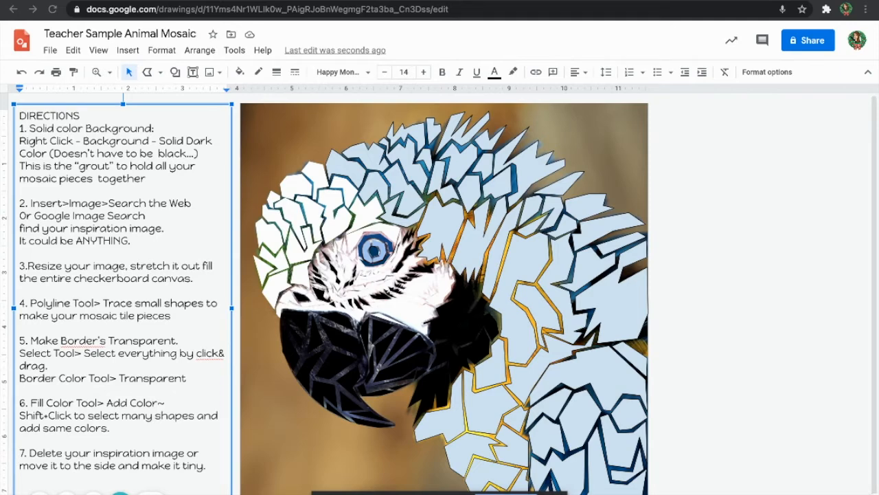
Correct "Border's" to "Borders" in direction 5 of the instructions text box and leave the text.
click(398, 481)
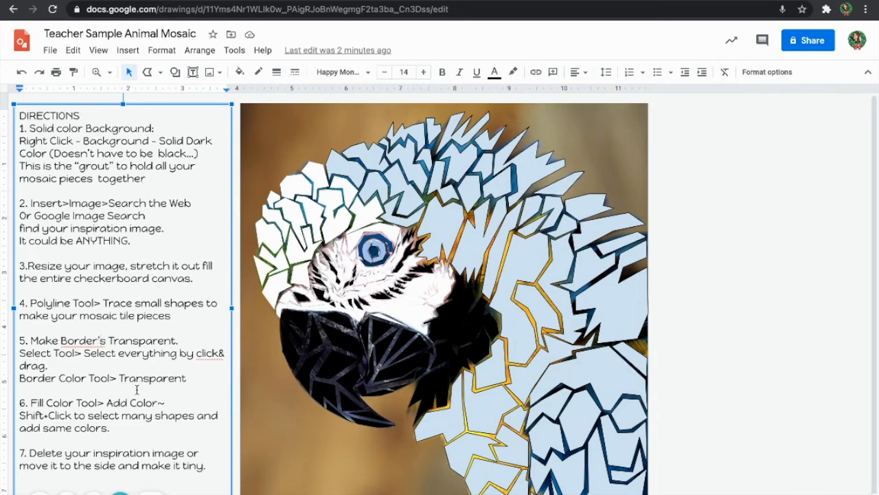
key(Delete)
click(193, 336)
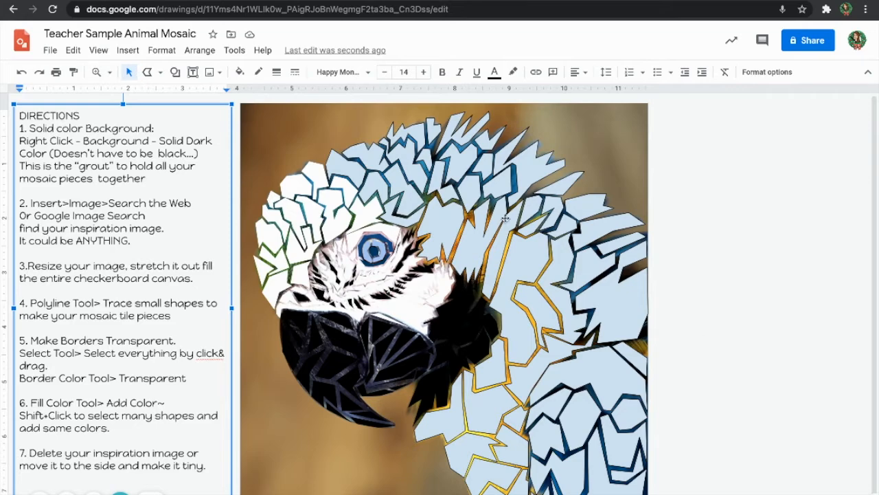
click(554, 243)
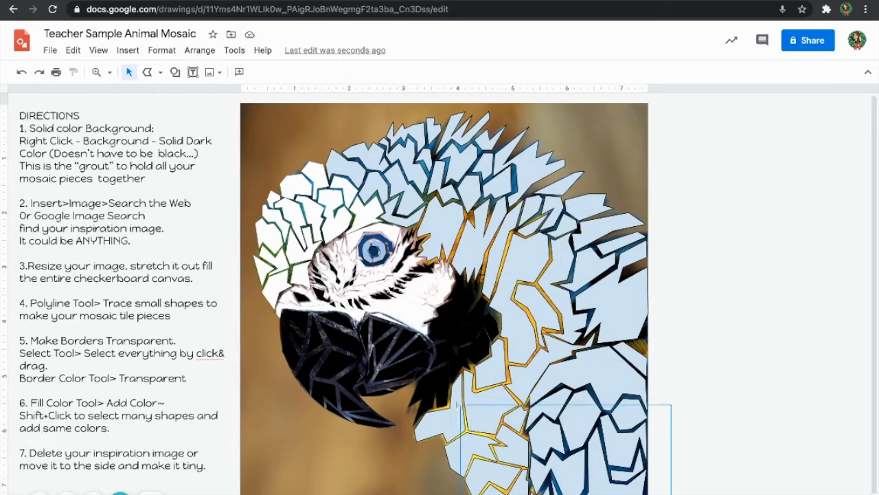
Select the light blue tiles on the parrot's lower neck and body and make their borders transparent.
click(446, 422)
click(702, 390)
drag(673, 363, 512, 493)
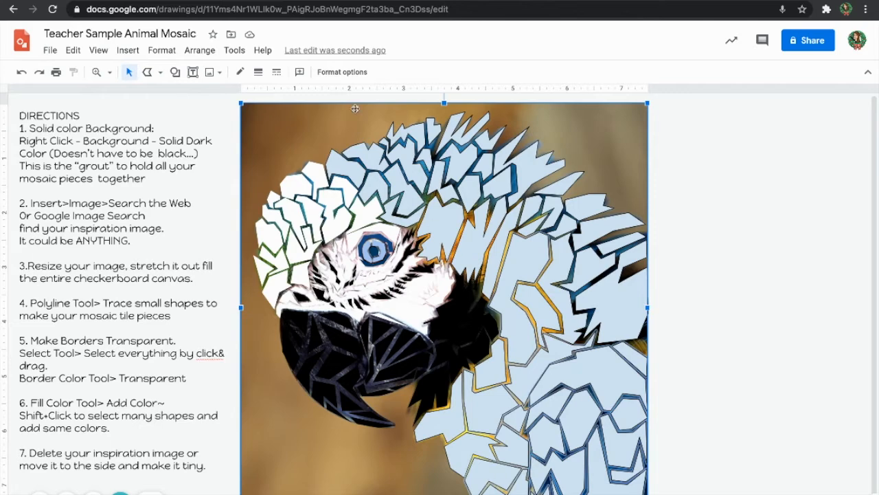
click(240, 71)
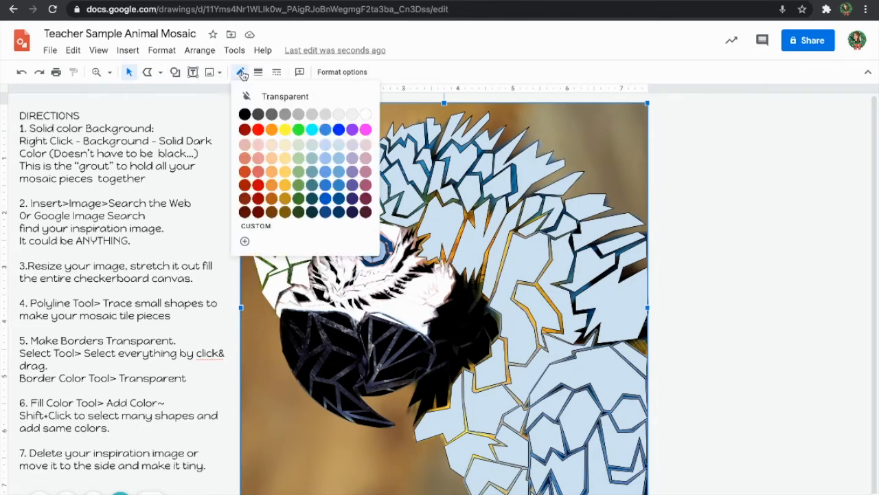
click(332, 103)
Select the light blue feather tiles along the back of the parrot's head and neck and remove their visible borders.
drag(693, 309, 515, 138)
click(239, 71)
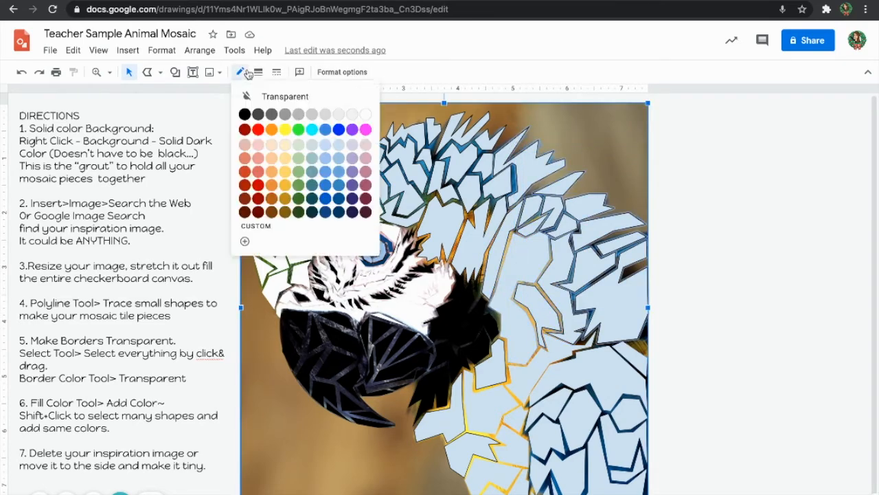
click(363, 115)
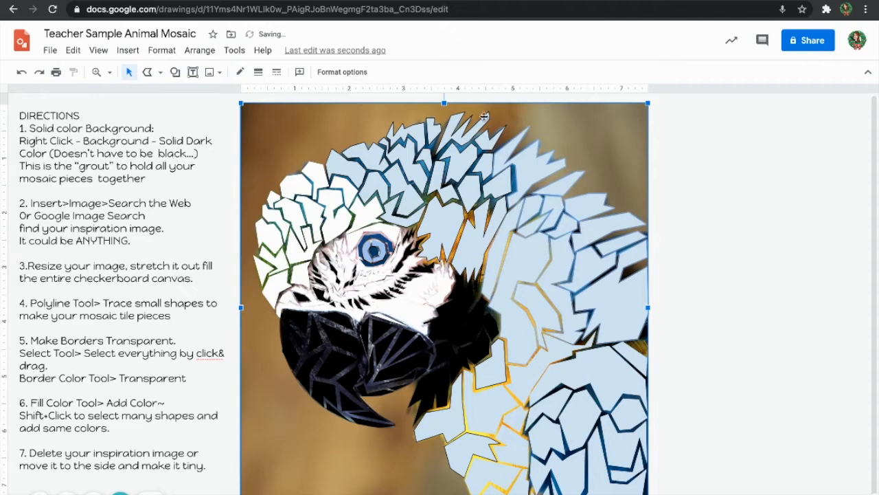
drag(347, 120, 767, 121)
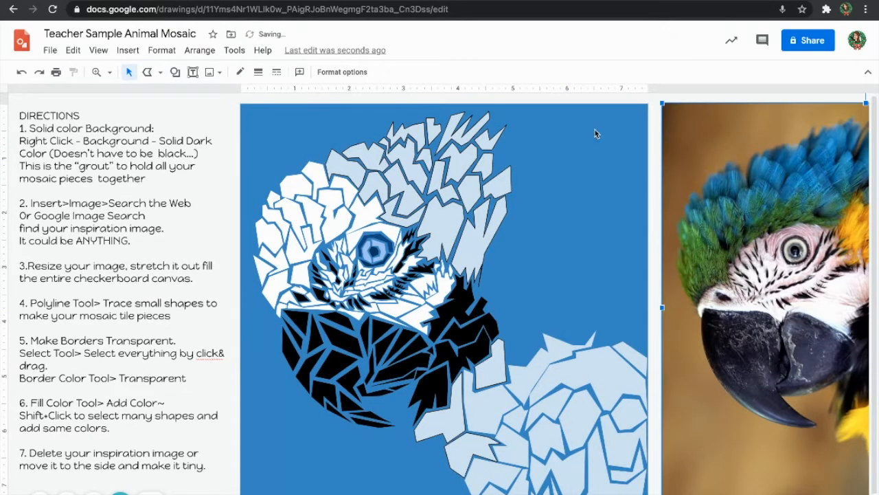
key(ctrl+z)
click(702, 222)
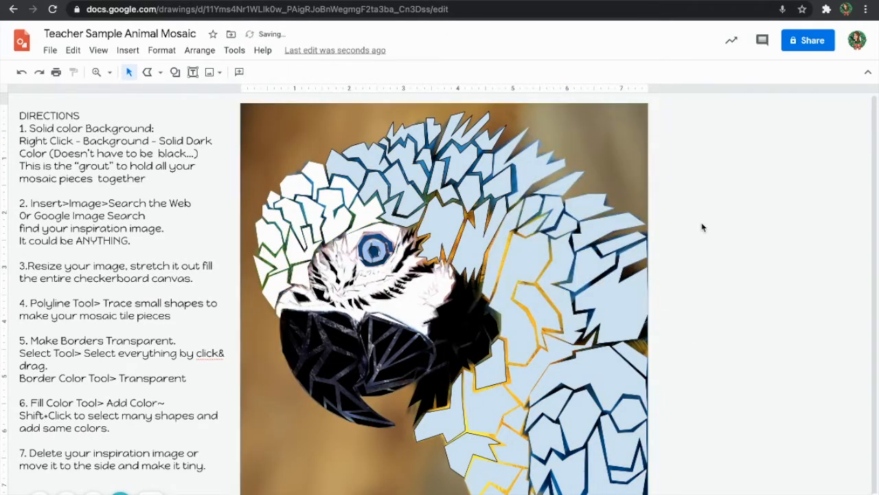
Move only the parrot photo off the canvas to the empty area beside it, leaving the mosaic tiles in place.
click(626, 169)
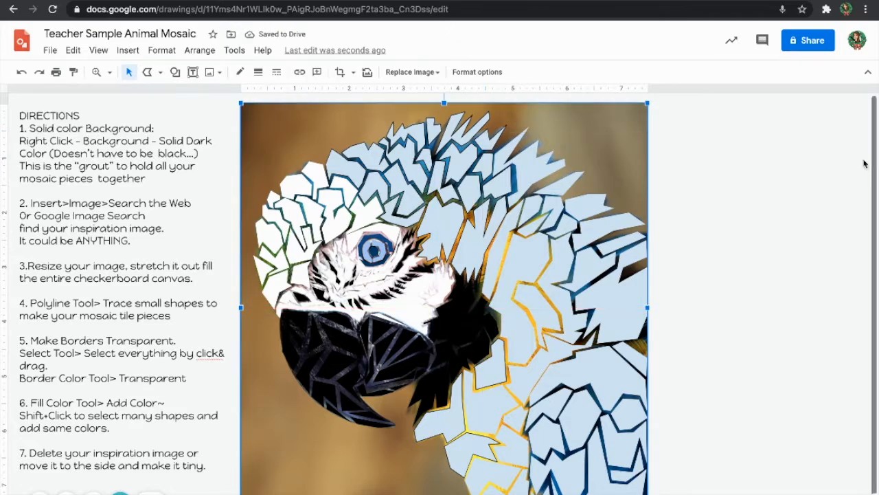
drag(555, 139, 874, 157)
drag(621, 138, 799, 136)
drag(664, 151, 781, 157)
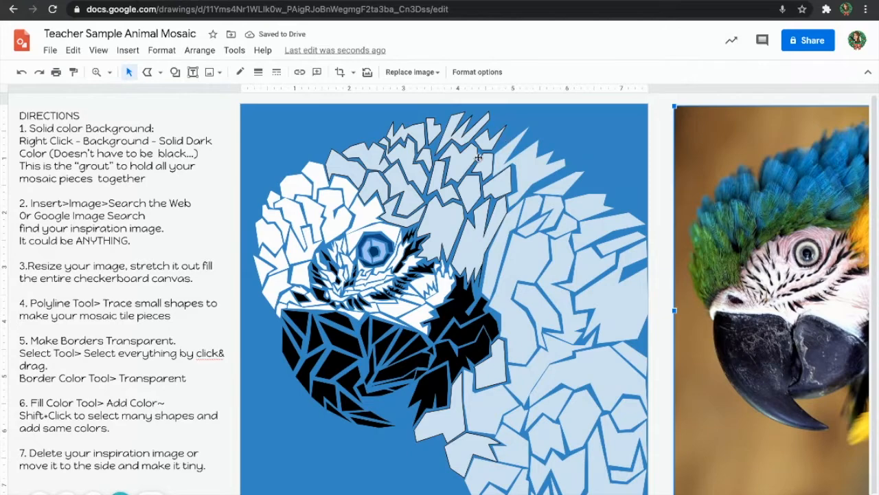
Select the light blue tiles on the crown of the parrot's head and make their borders transparent.
click(359, 167)
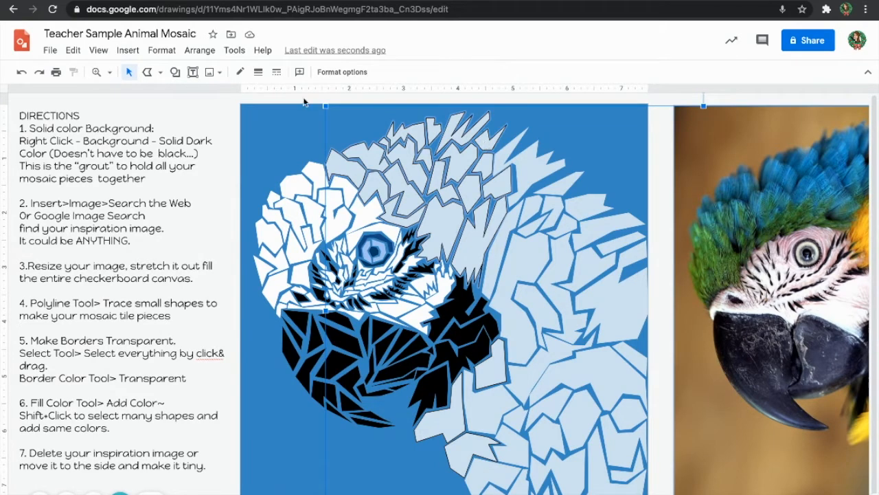
click(240, 71)
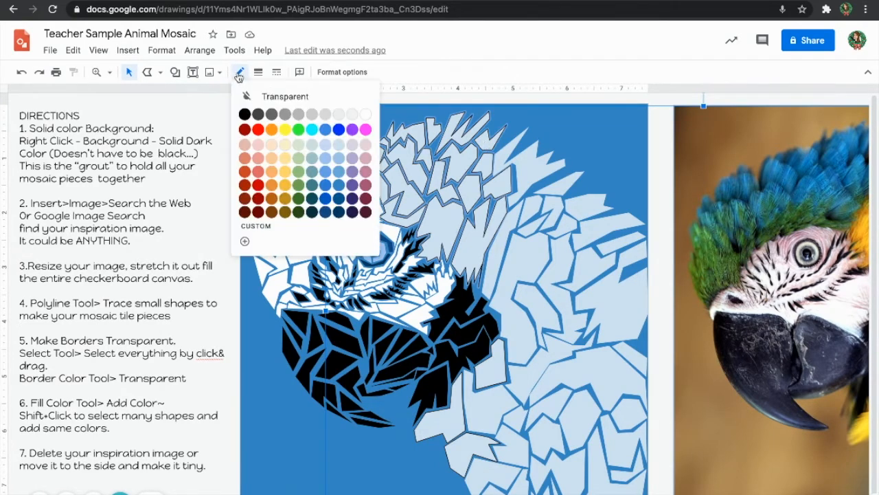
click(305, 96)
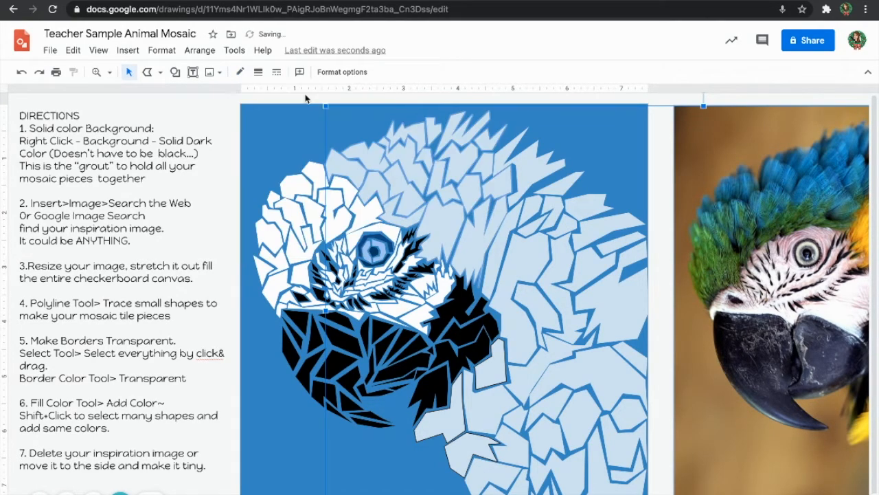
Move the parrot photo back onto the canvas so it lines up behind the mosaic tiles.
click(574, 94)
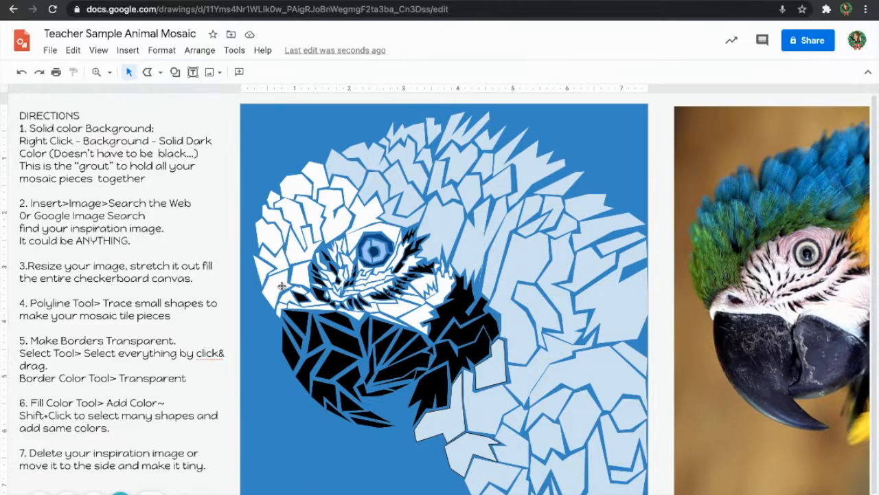
drag(735, 220, 303, 220)
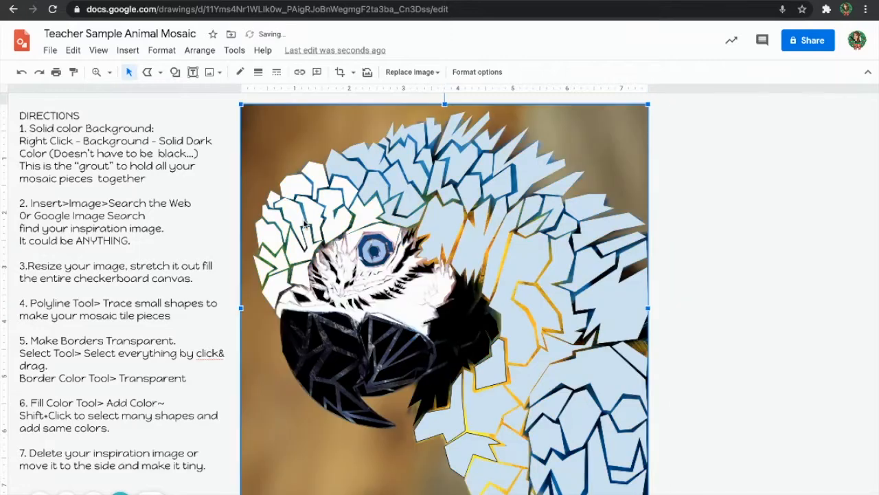
click(735, 294)
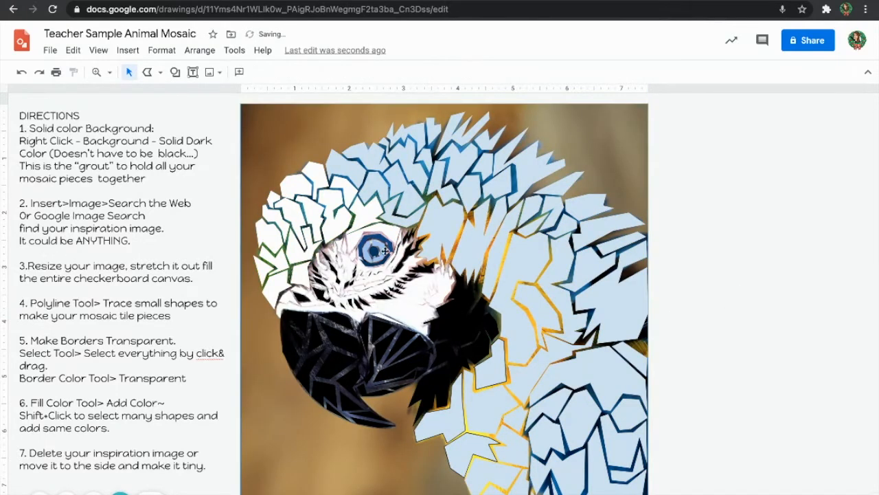
Fill the white forehead tiles around the front of the face and above the eye with the dark green 2 linear gradient.
click(274, 285)
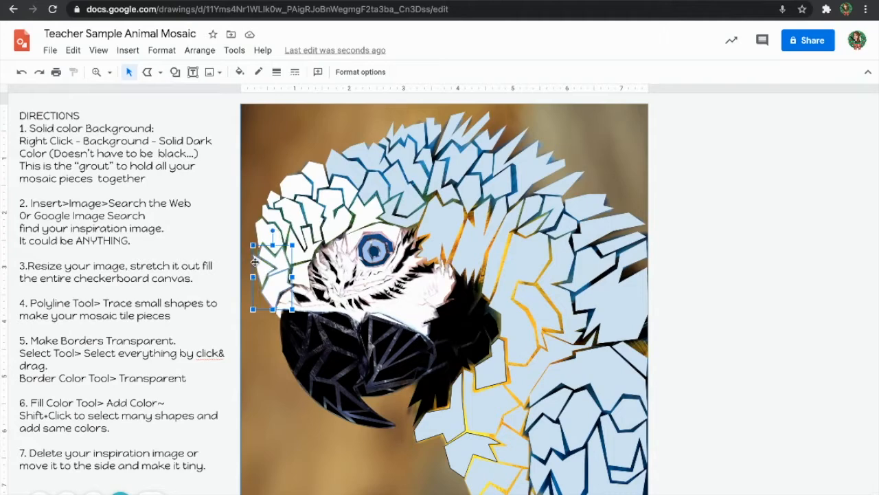
shift+click(296, 257)
shift+click(337, 227)
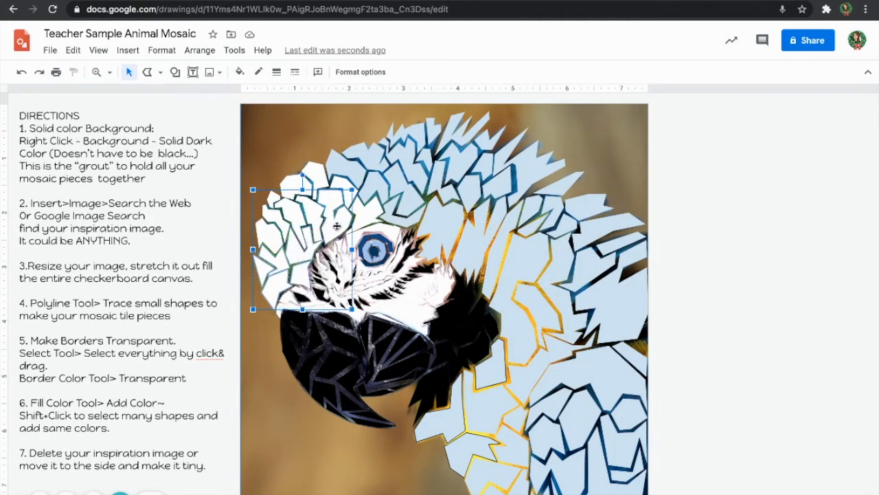
shift+click(367, 217)
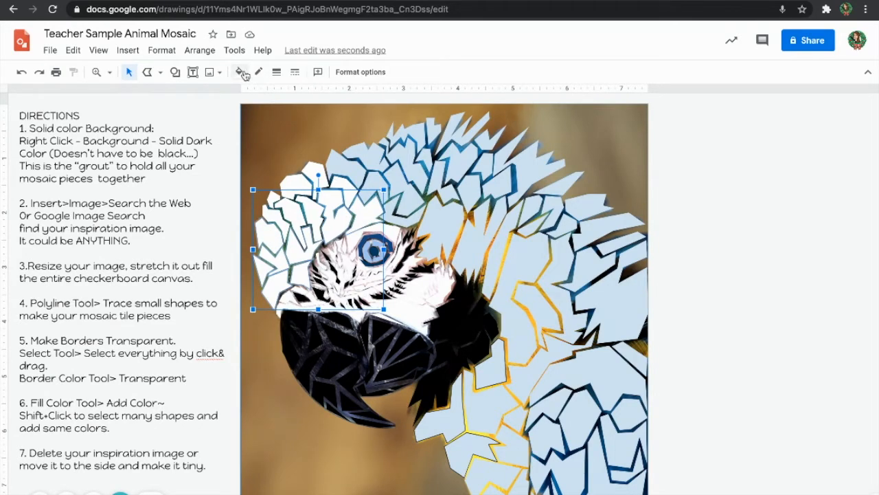
click(240, 72)
click(343, 97)
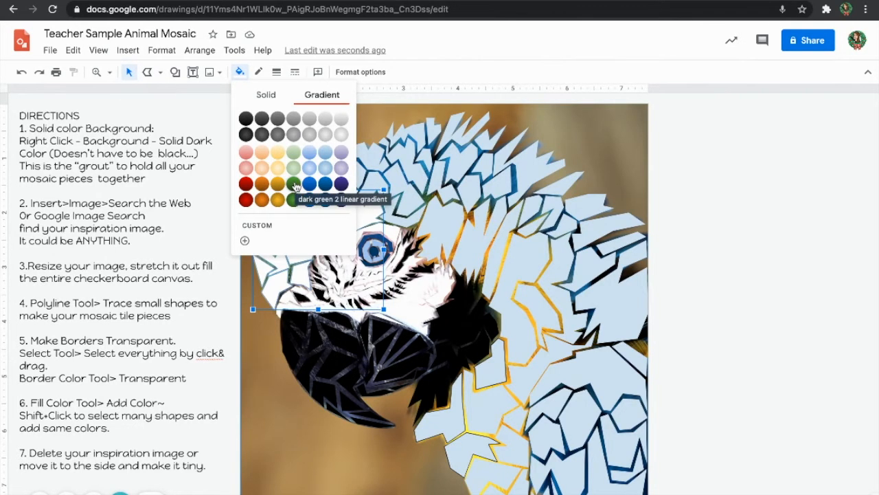
click(294, 184)
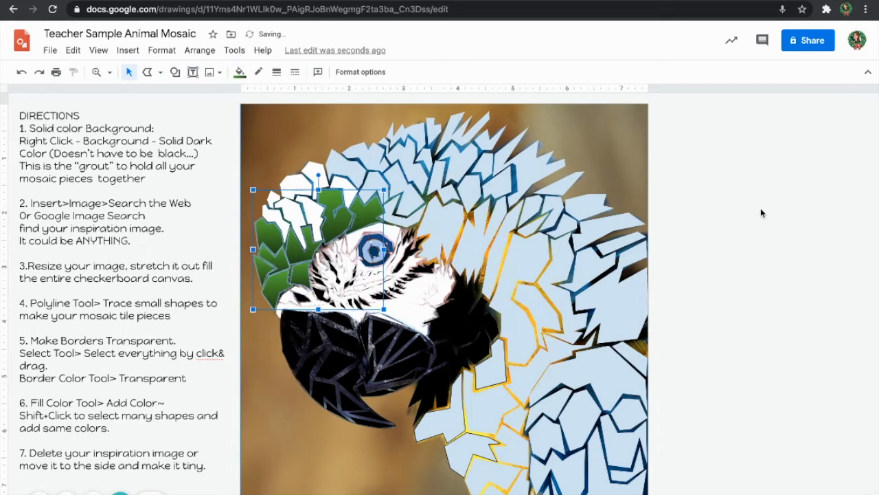
Fill the remaining forehead tiles and the feather tiles across the crown and back of the head with a dark blue linear gradient.
click(226, 140)
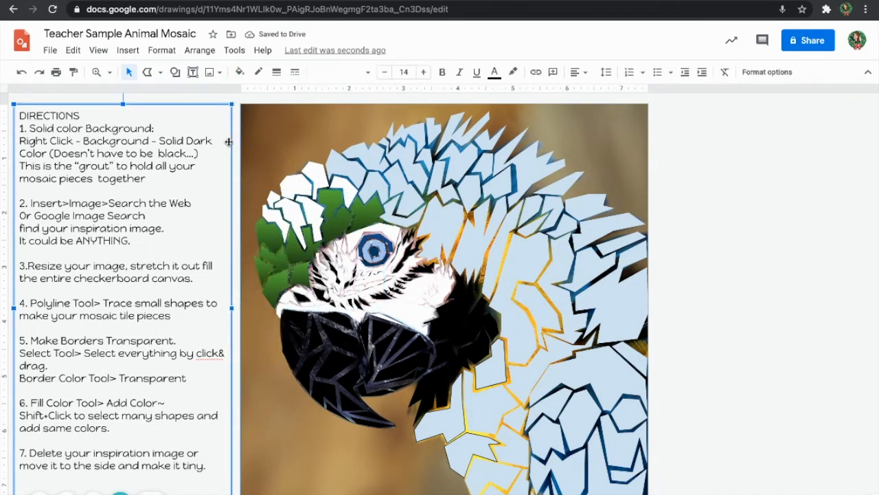
shift+click(280, 218)
shift+click(293, 215)
shift+click(314, 212)
shift+click(313, 183)
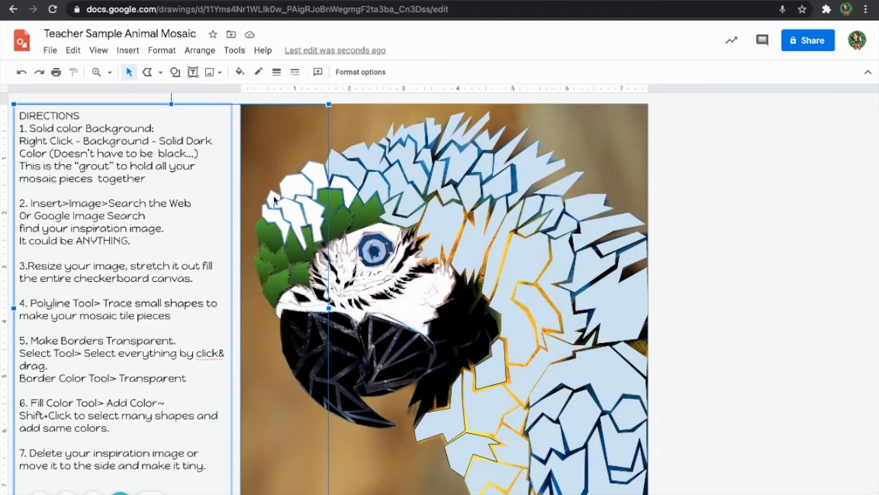
shift+click(354, 187)
shift+click(382, 166)
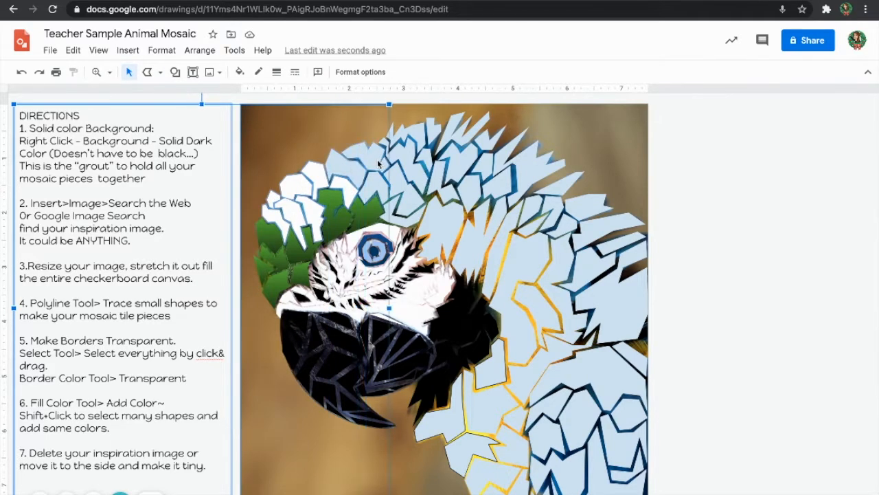
shift+click(405, 182)
shift+click(410, 157)
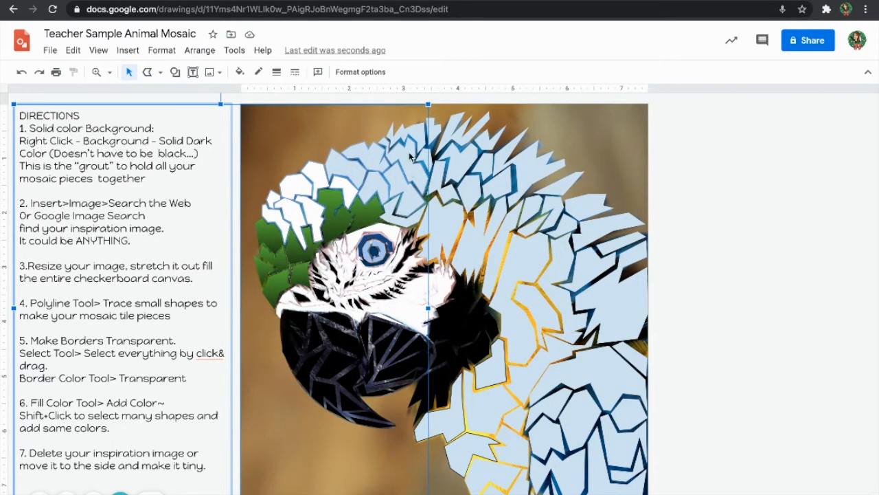
shift+click(421, 158)
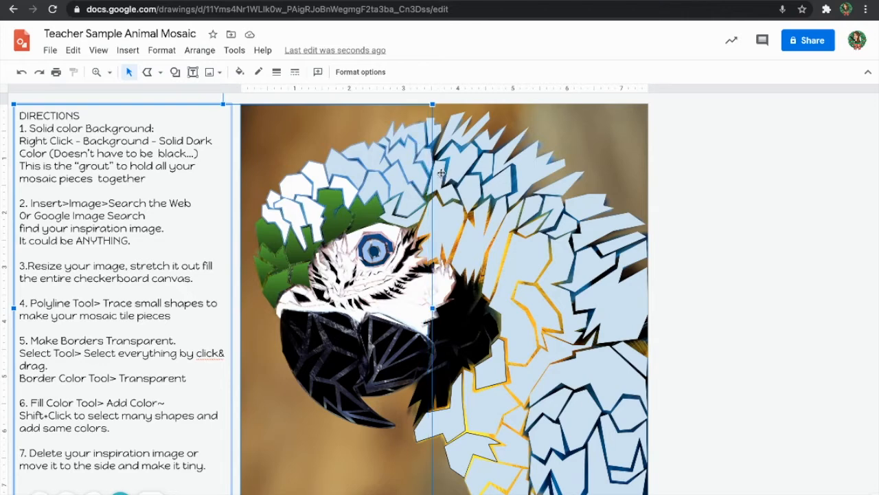
shift+click(447, 168)
shift+click(496, 140)
shift+click(529, 168)
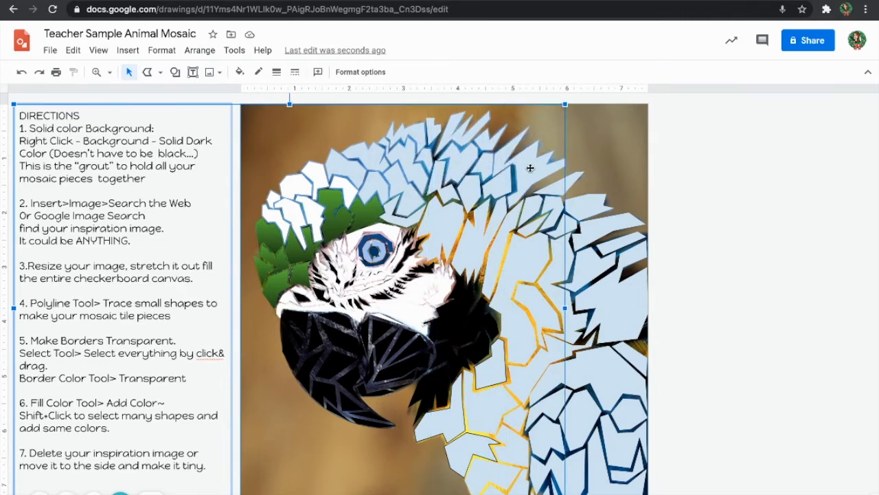
shift+click(576, 183)
click(240, 71)
click(324, 96)
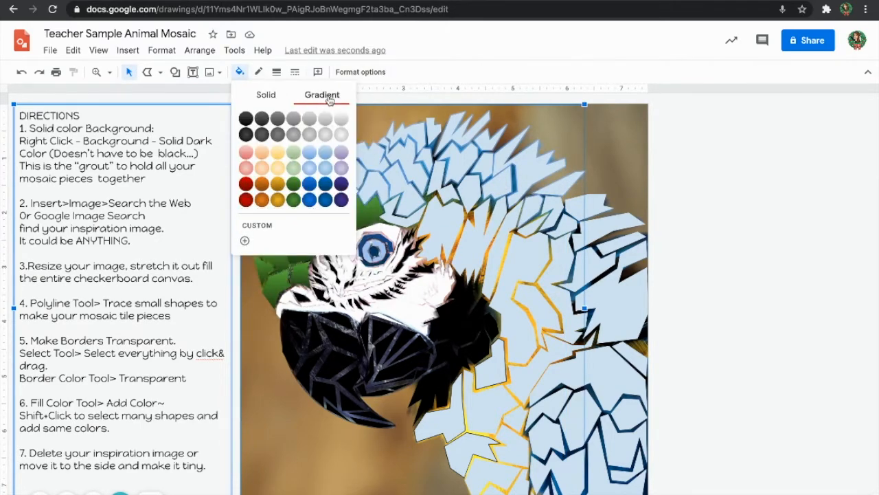
click(324, 184)
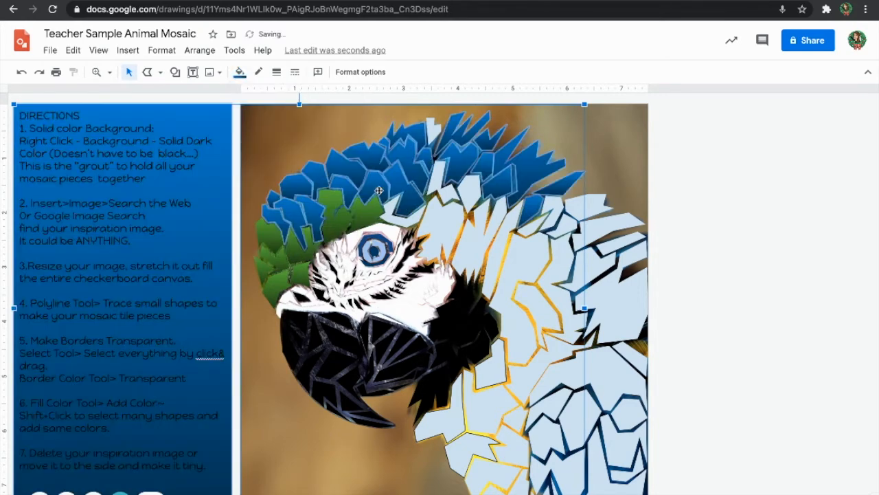
click(749, 254)
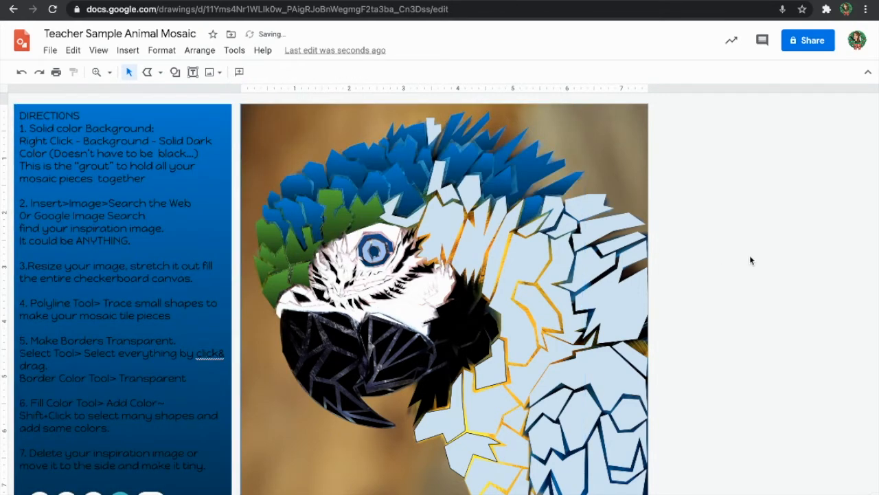
Set the fill of the directions text box to transparent.
click(189, 249)
click(240, 72)
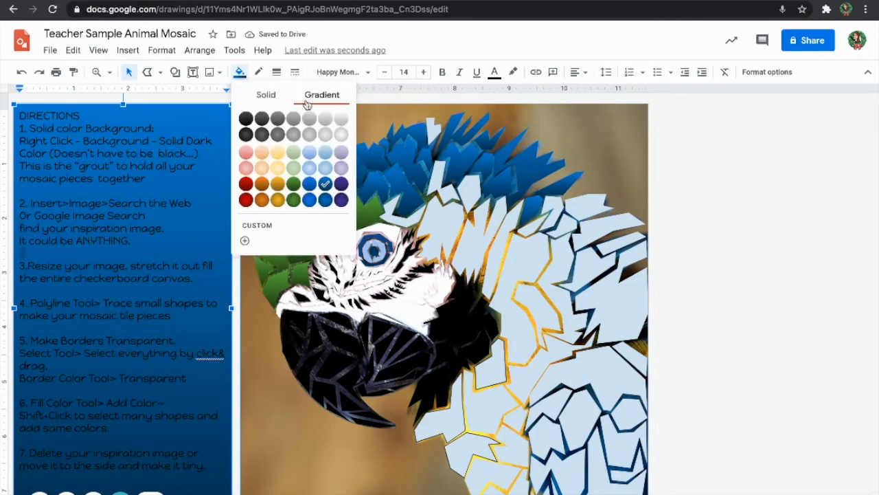
click(265, 94)
click(303, 118)
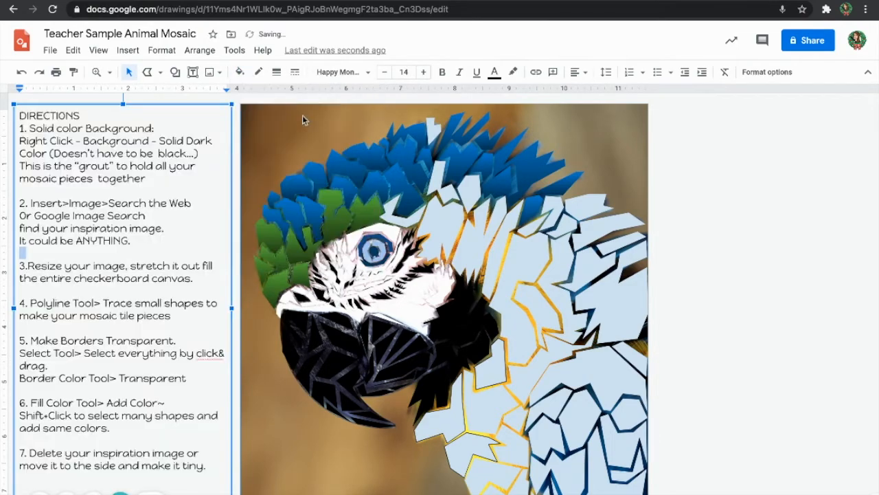
click(739, 195)
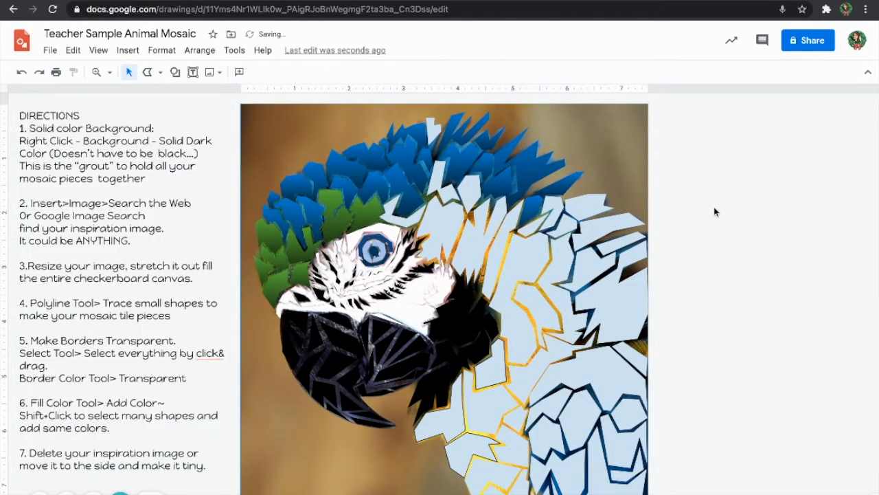
Fill the pale tiles just behind and above the eye with a dark green gradient.
click(408, 223)
click(240, 73)
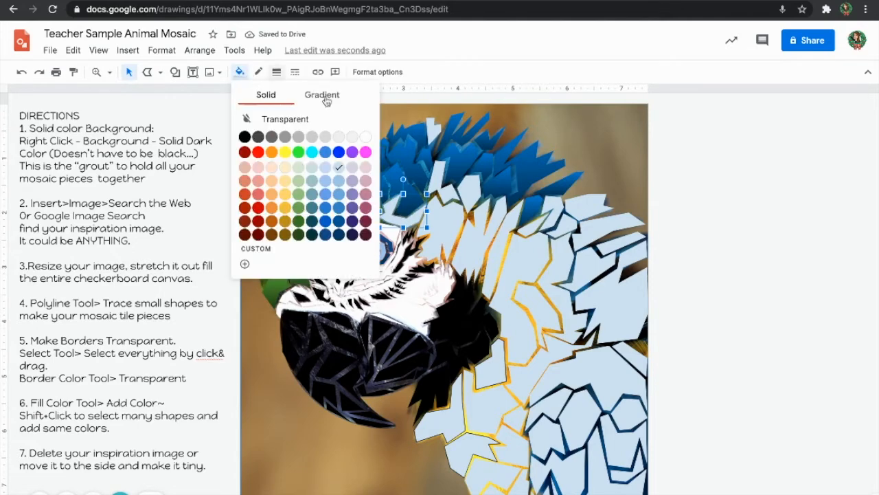
click(322, 94)
click(299, 191)
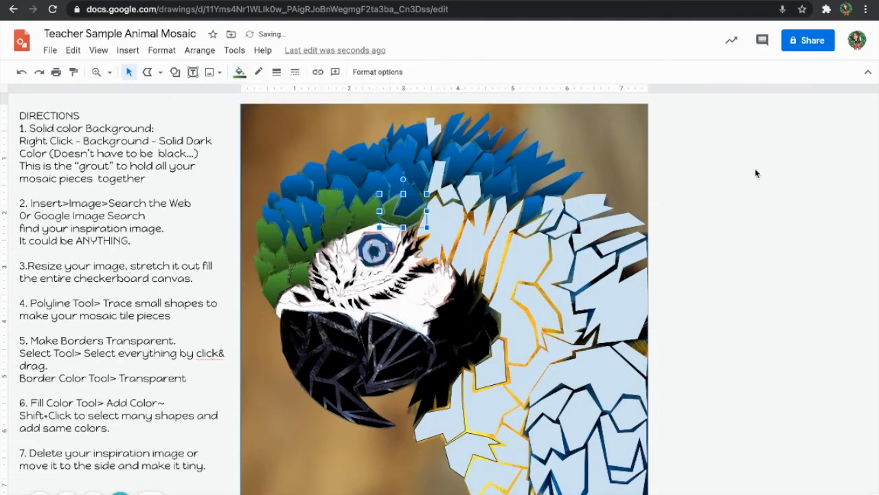
Move the parrot photo off the canvas beside the partly coloured mosaic.
click(603, 142)
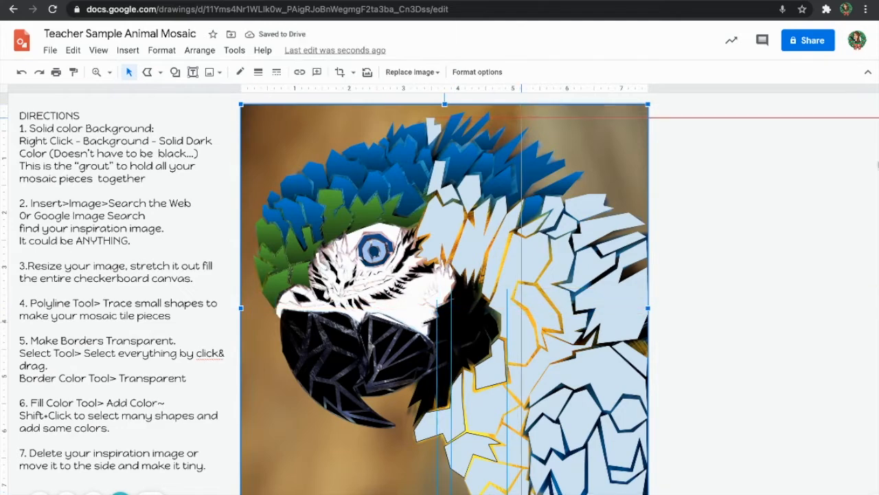
drag(415, 164, 697, 180)
drag(826, 160, 826, 160)
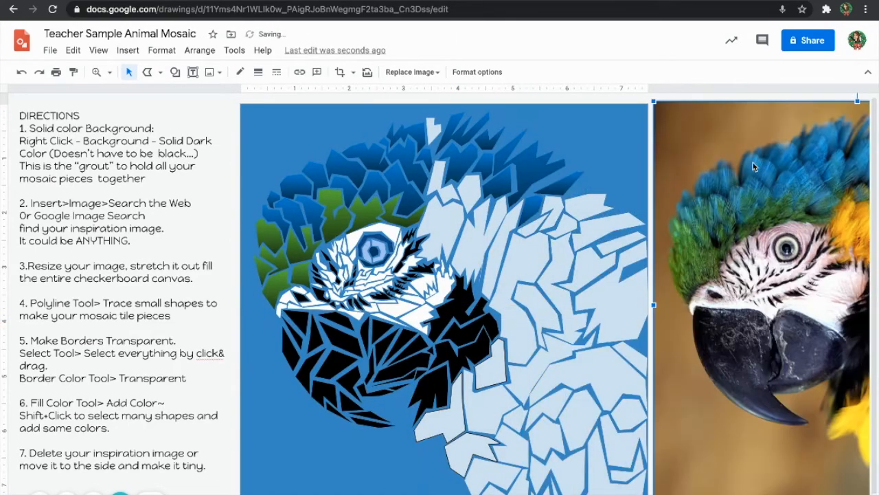
Fill the leftover pale tile at the top of the crown with a blue linear gradient.
click(435, 134)
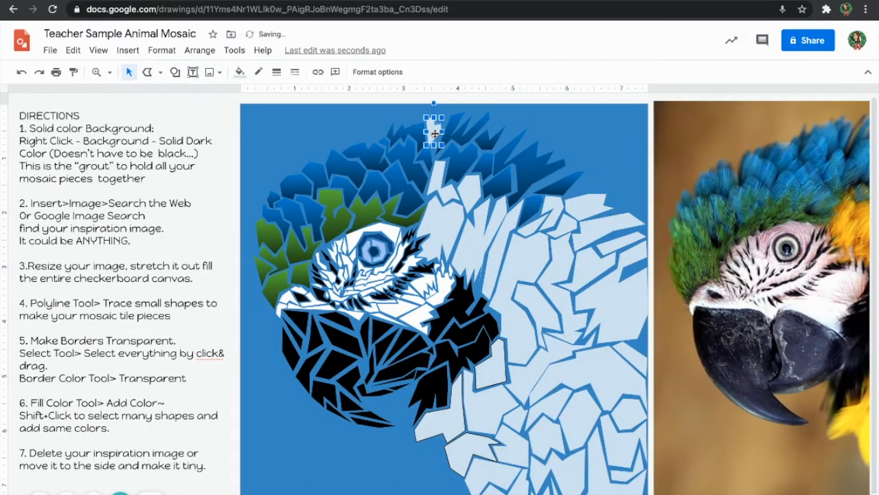
click(242, 72)
click(322, 94)
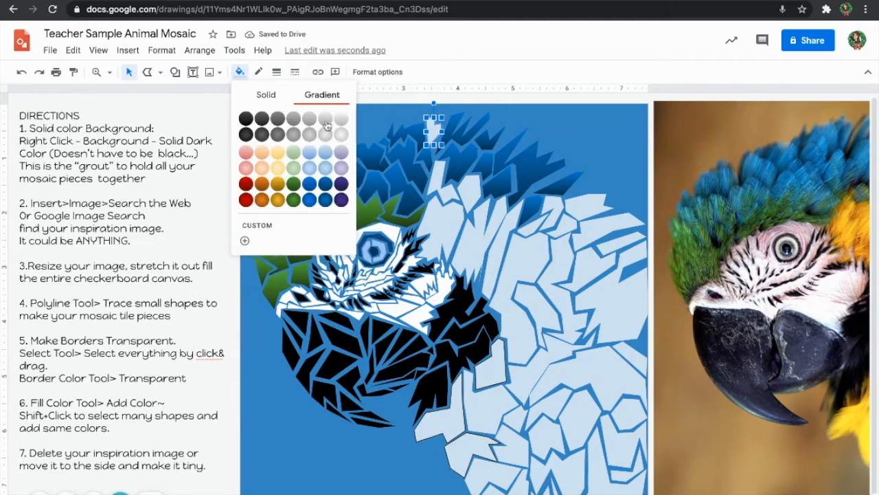
click(312, 186)
Fill the large pale tile just behind the eye with a dark yellow linear gradient.
click(443, 197)
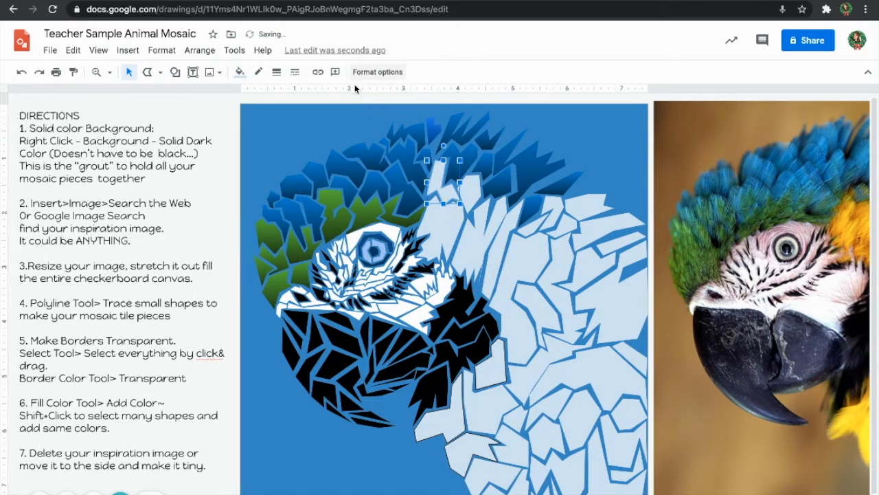
click(456, 228)
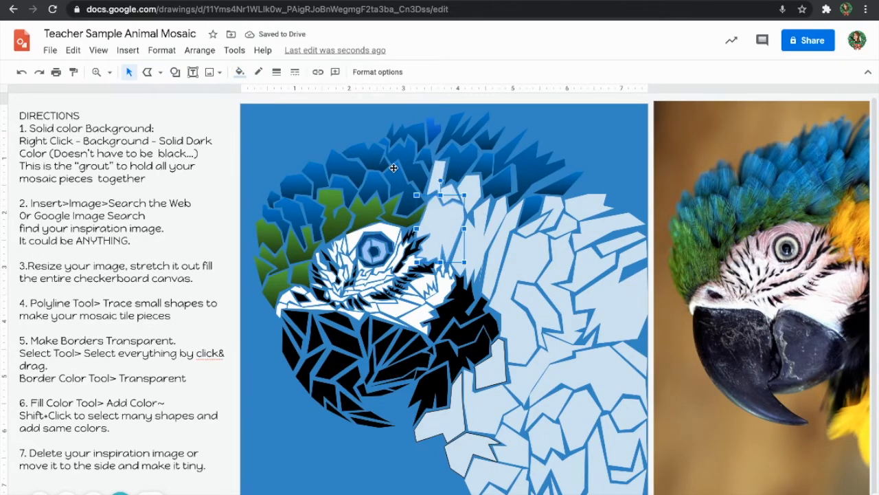
click(240, 72)
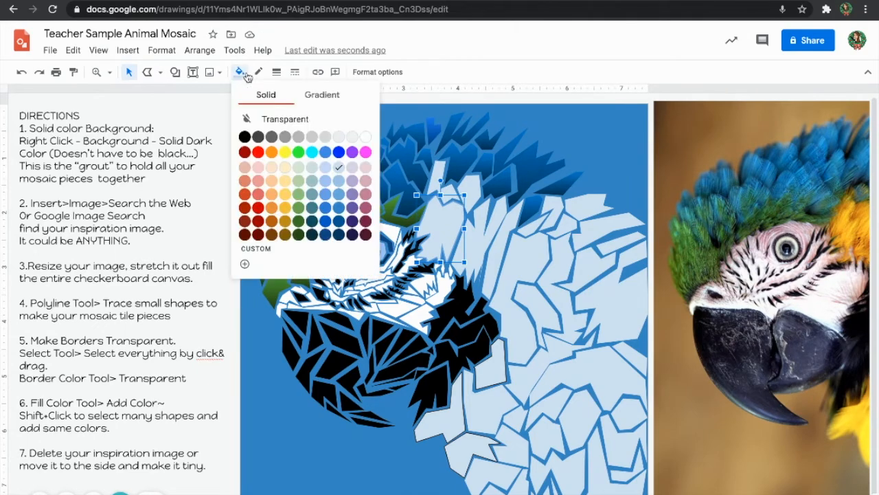
click(340, 96)
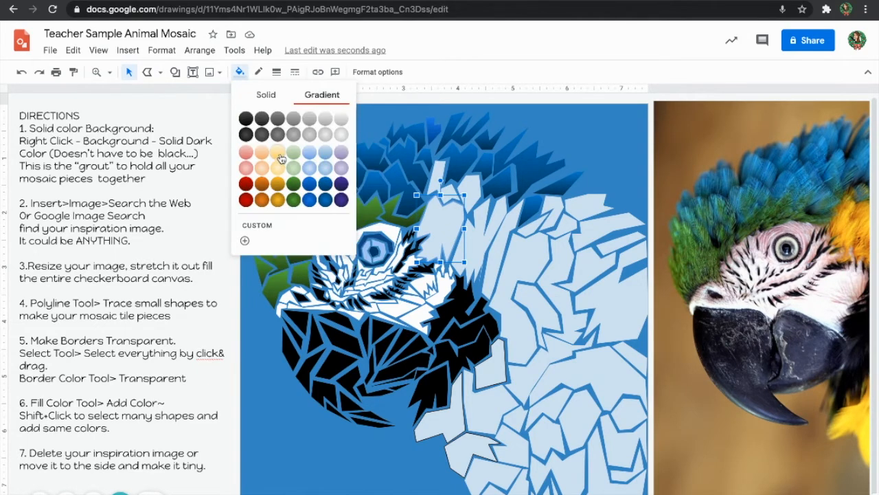
click(279, 155)
click(239, 71)
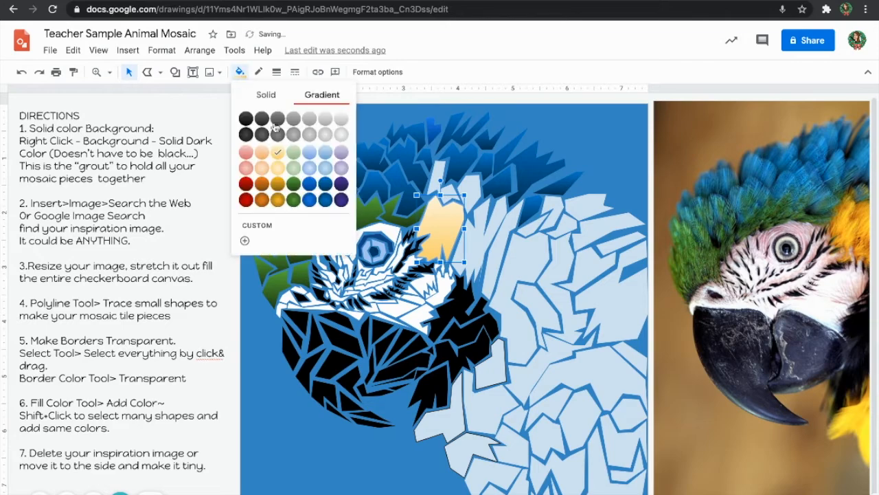
click(278, 185)
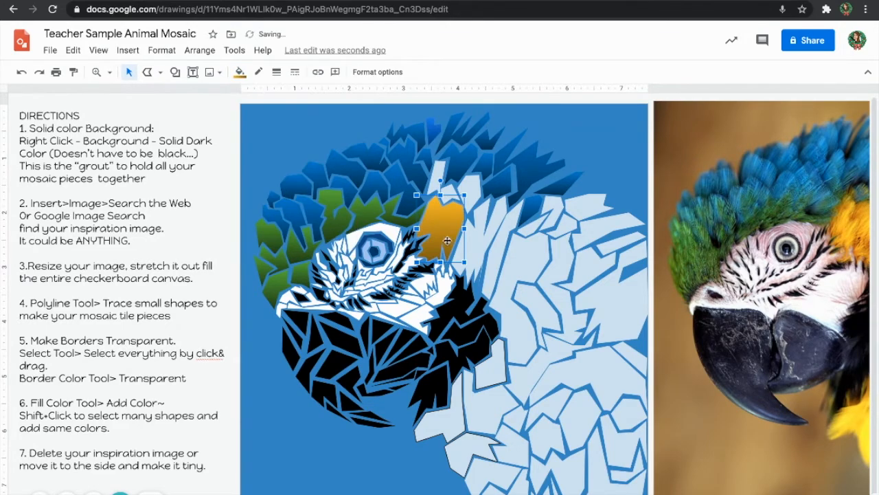
Fill the pale tiles along the cheek, neck and throat with the dark yellow linear gradient and make their borders transparent.
scroll(492, 264, right, 5)
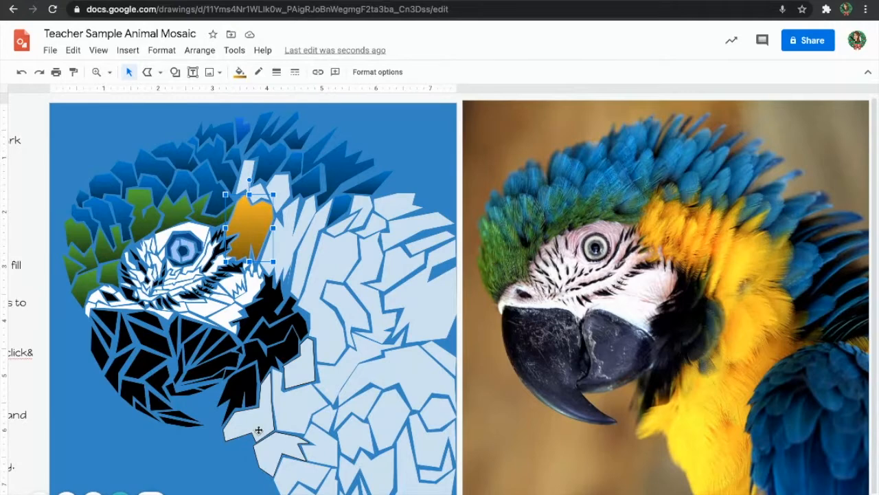
click(261, 433)
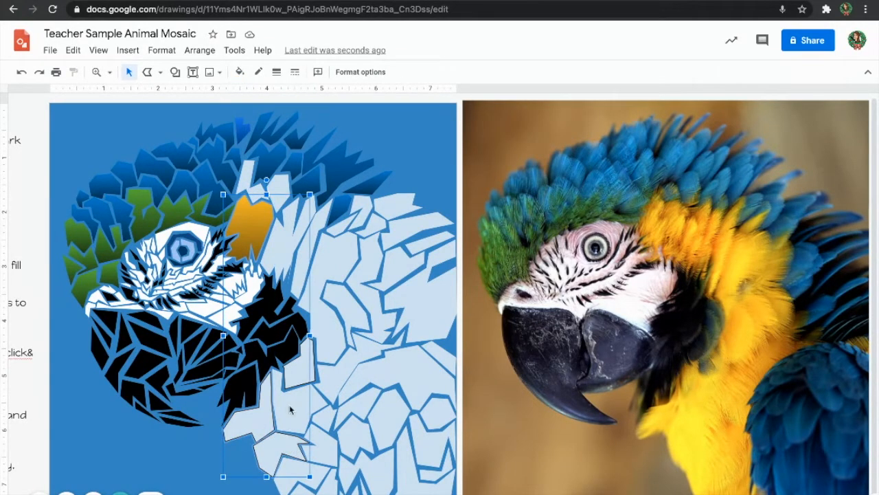
drag(328, 335, 359, 336)
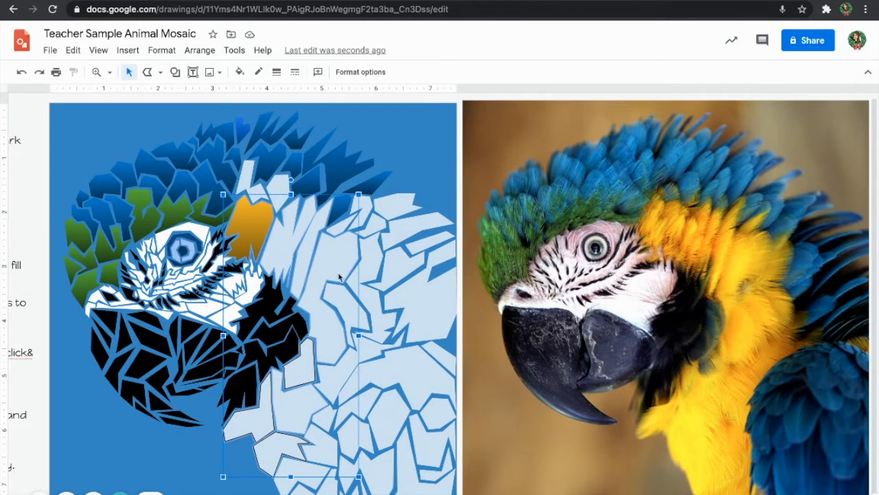
shift+click(342, 299)
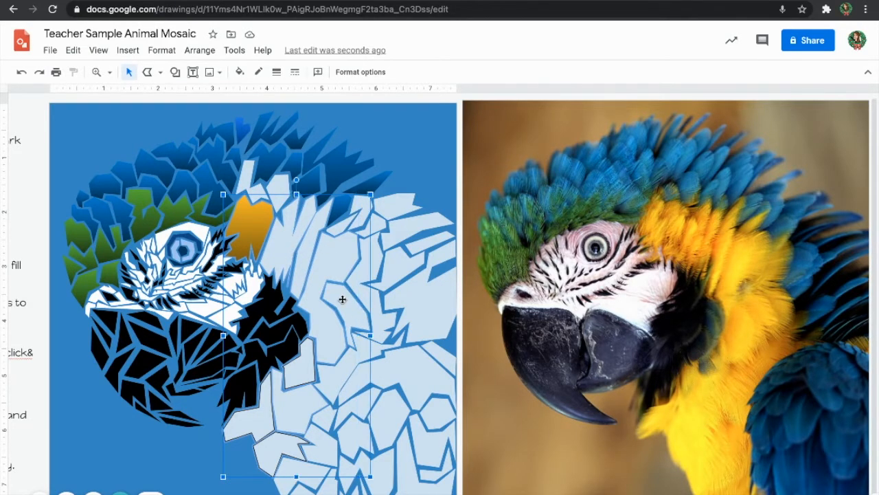
shift+click(344, 372)
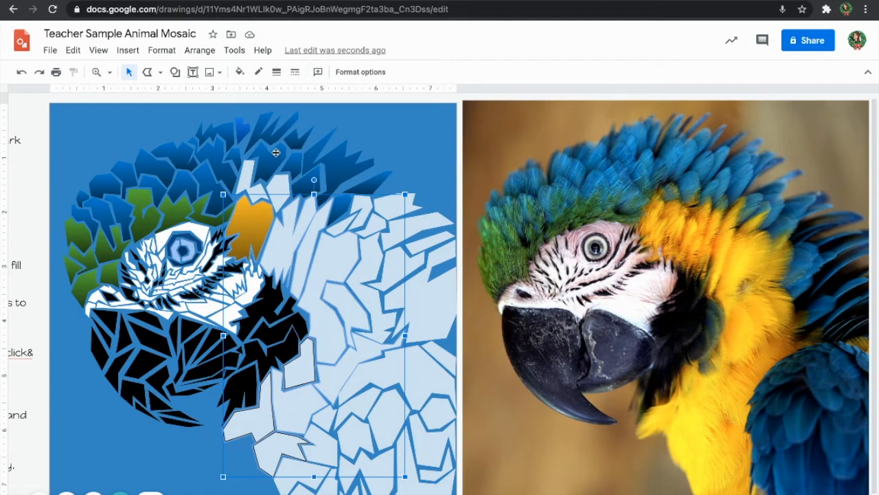
click(240, 72)
click(314, 101)
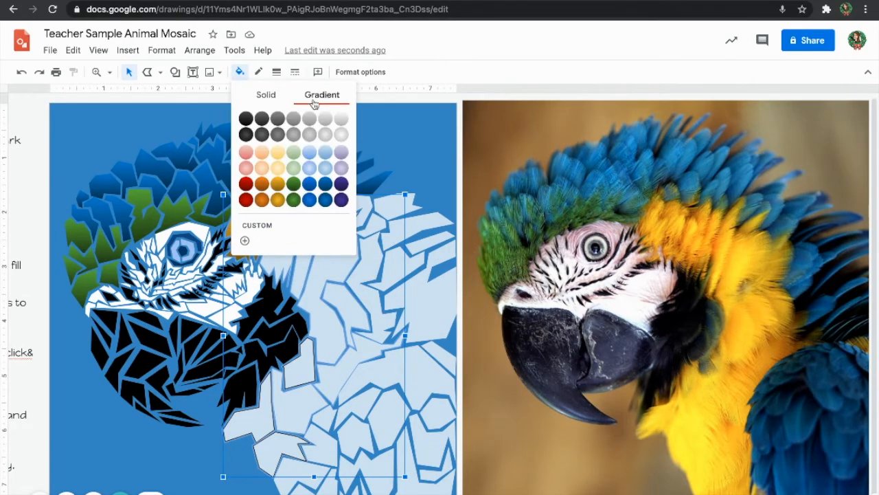
click(278, 183)
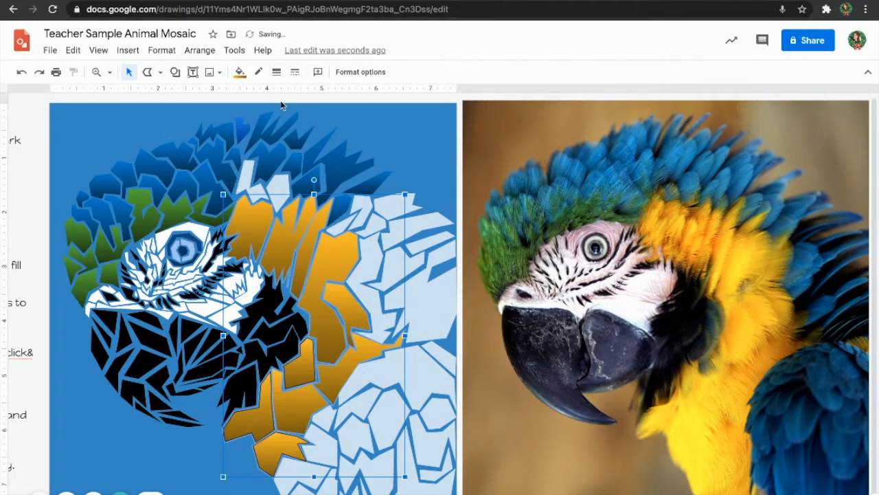
click(258, 71)
click(329, 103)
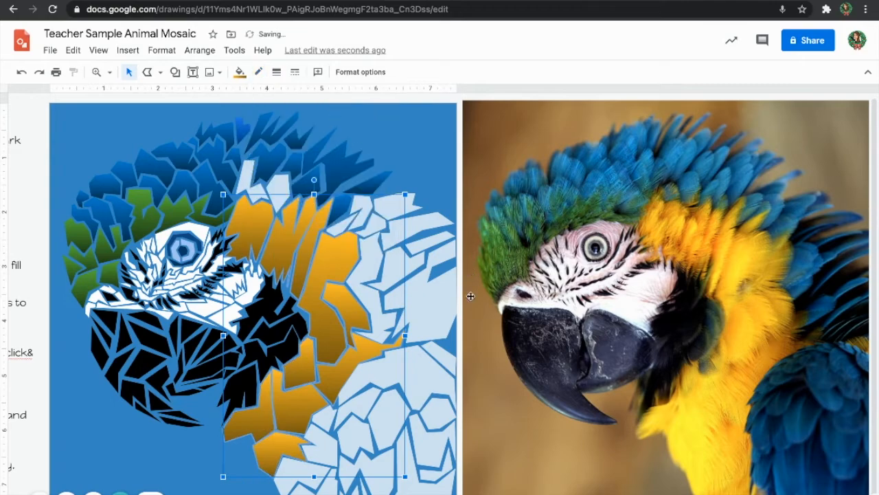
Fill the remaining pale tiles on the lower neck, beside the wing, with the dark yellow linear gradient.
click(286, 485)
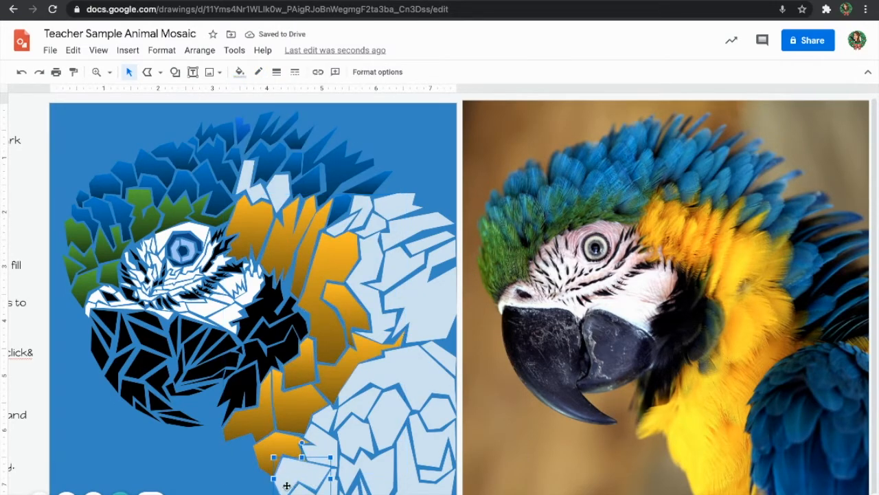
click(326, 416)
click(240, 71)
click(307, 96)
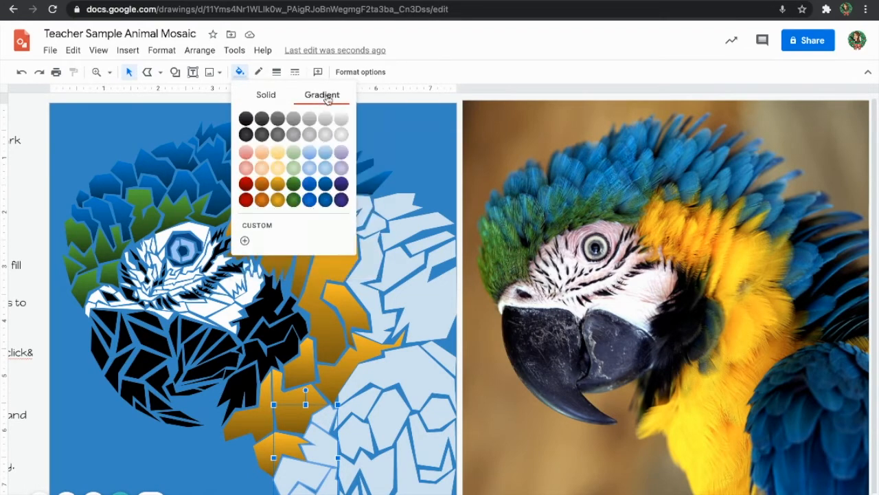
click(279, 182)
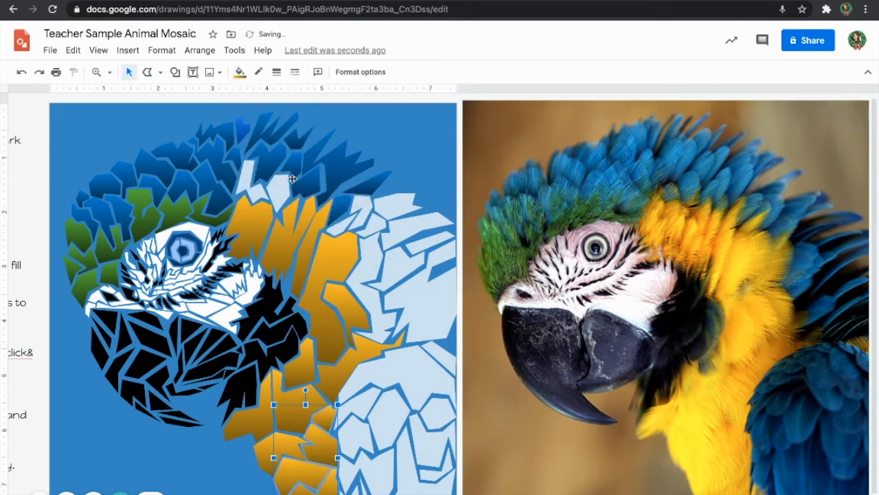
Fill the pale tiles between the blue crown and the yellow neck feathers with the dark yellow linear gradient.
click(279, 197)
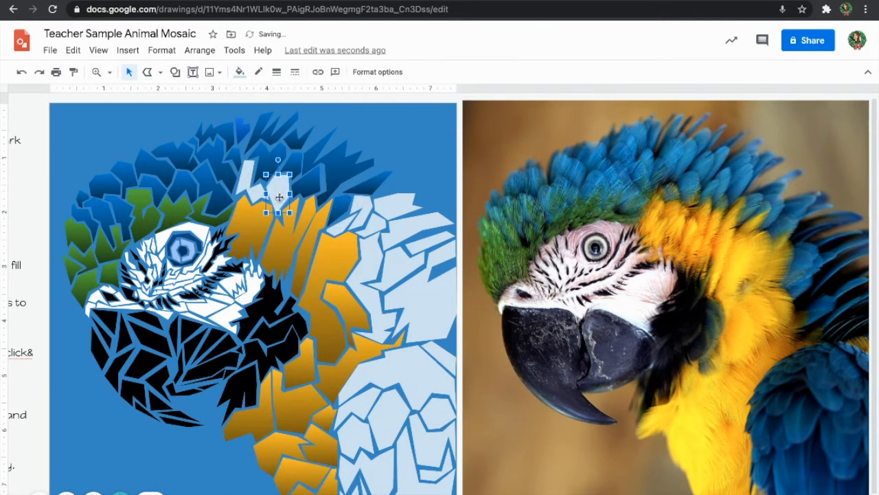
shift+click(243, 181)
click(329, 95)
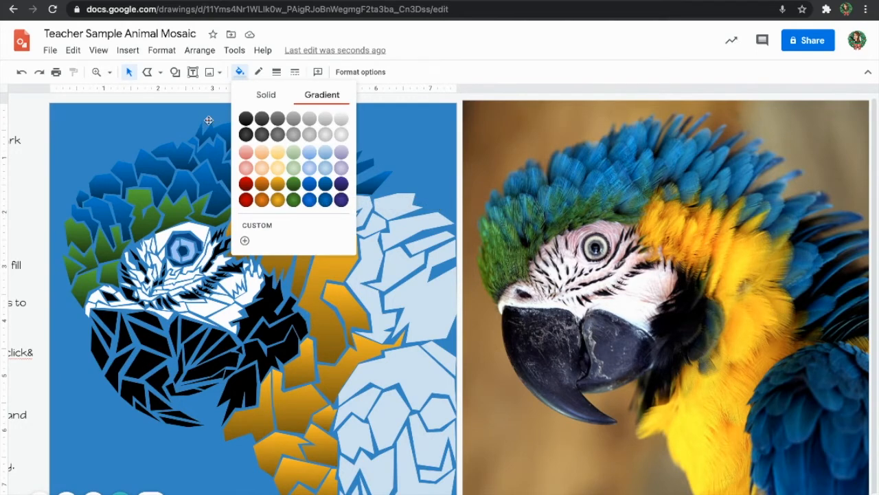
click(279, 188)
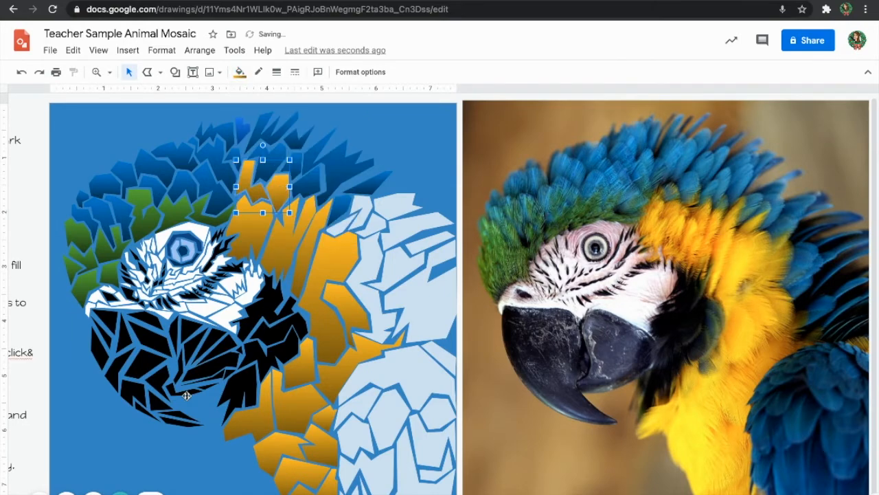
Replace the solid black fill of the beak and throat tiles with a black linear gradient.
click(190, 441)
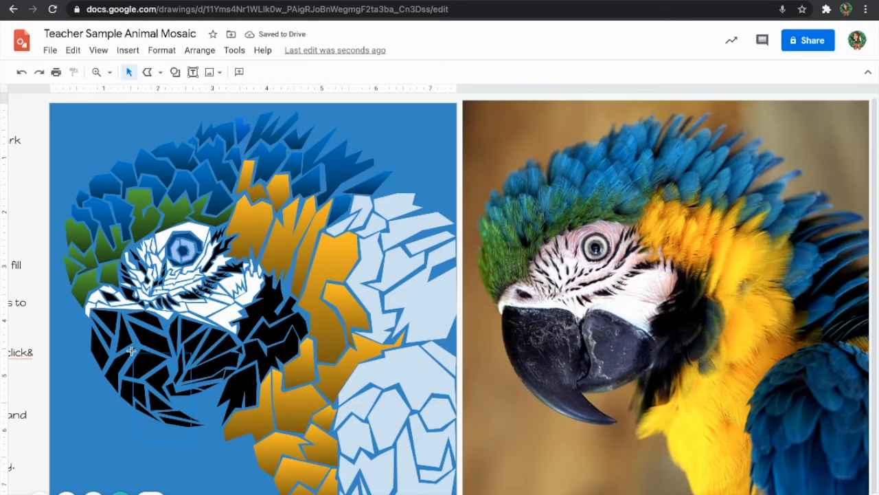
click(106, 328)
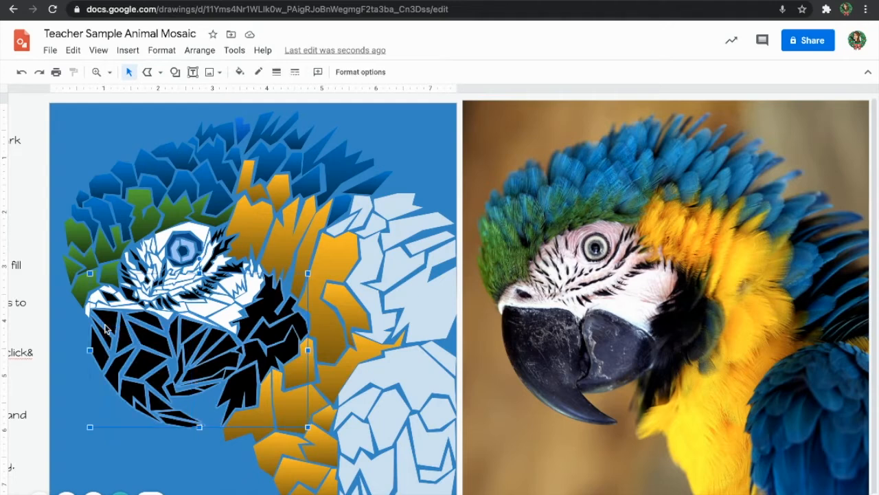
click(191, 444)
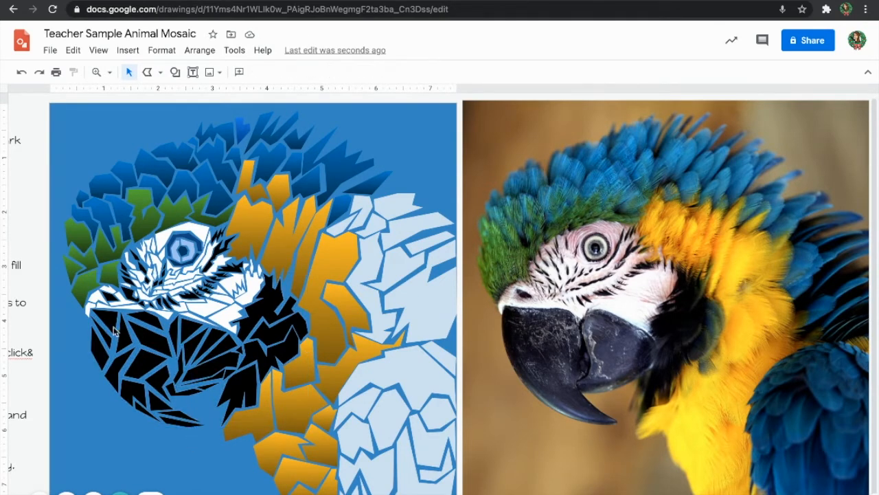
click(200, 389)
click(200, 395)
click(166, 372)
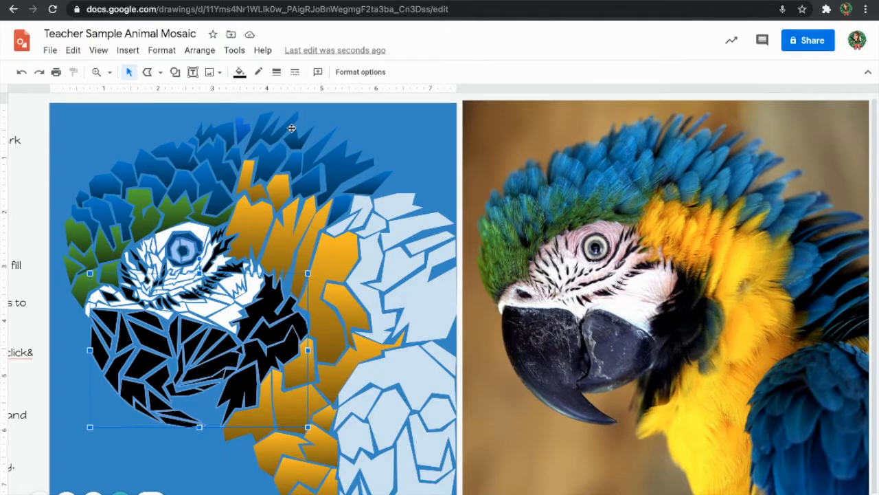
click(259, 72)
click(239, 71)
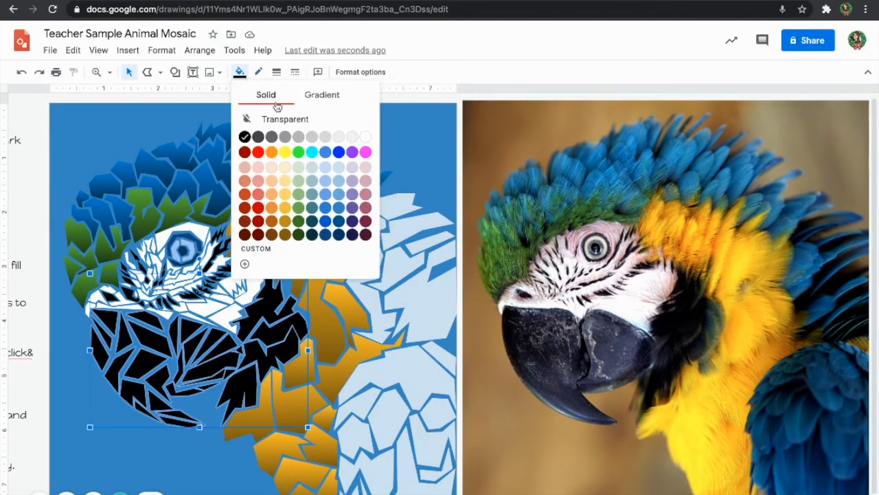
click(322, 95)
click(267, 124)
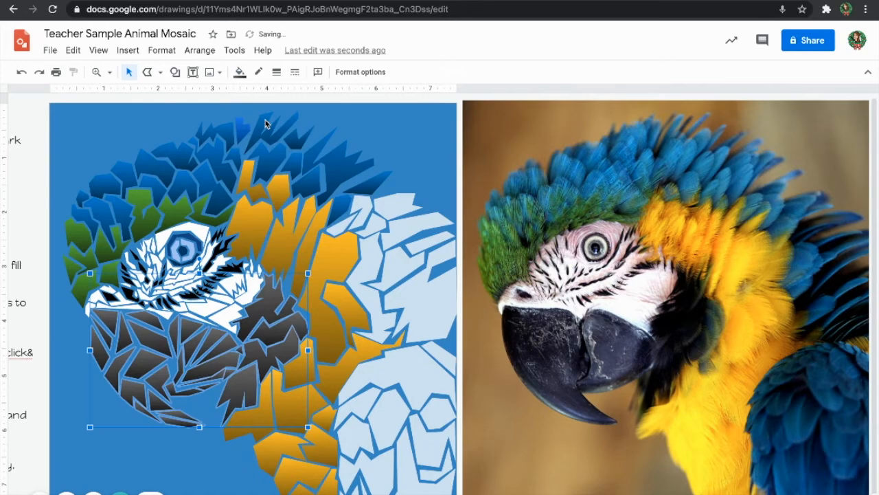
click(239, 72)
click(249, 122)
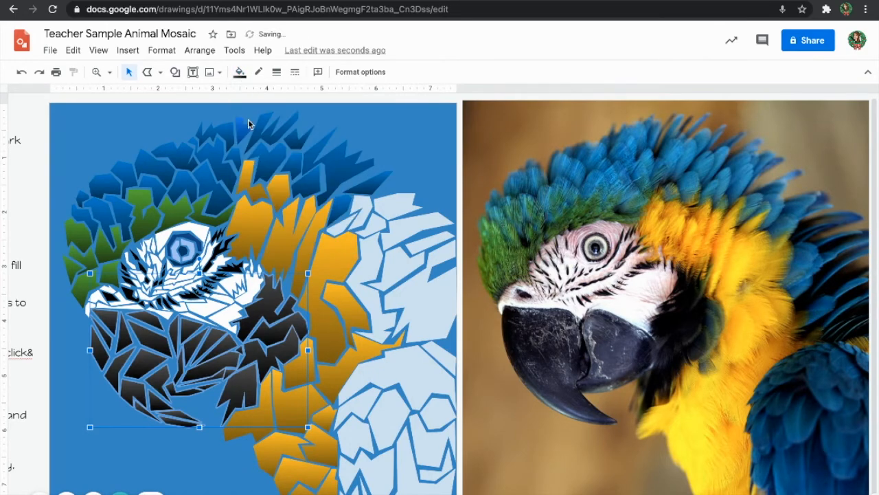
click(87, 406)
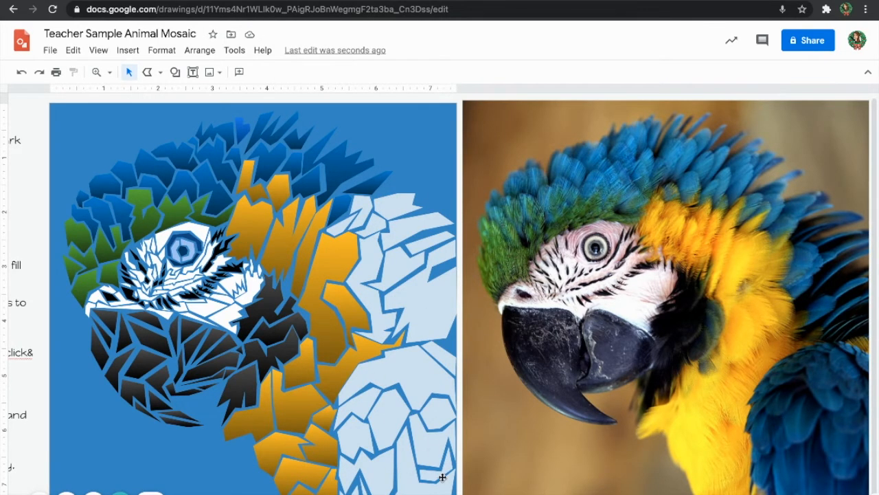
Fill the pale tiles on the wing and the feathers behind the neck with the dark purple gradient.
click(419, 488)
shift+click(351, 473)
shift+click(359, 472)
shift+click(359, 441)
shift+click(362, 403)
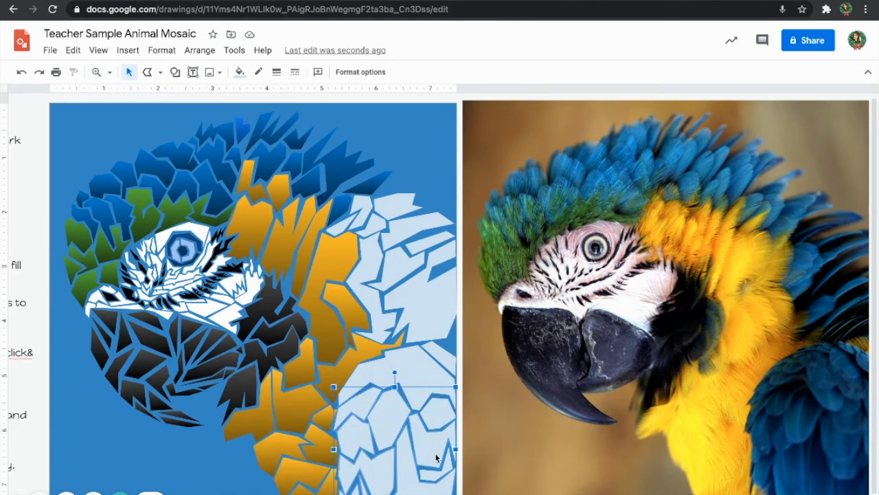
shift+click(422, 376)
shift+click(430, 304)
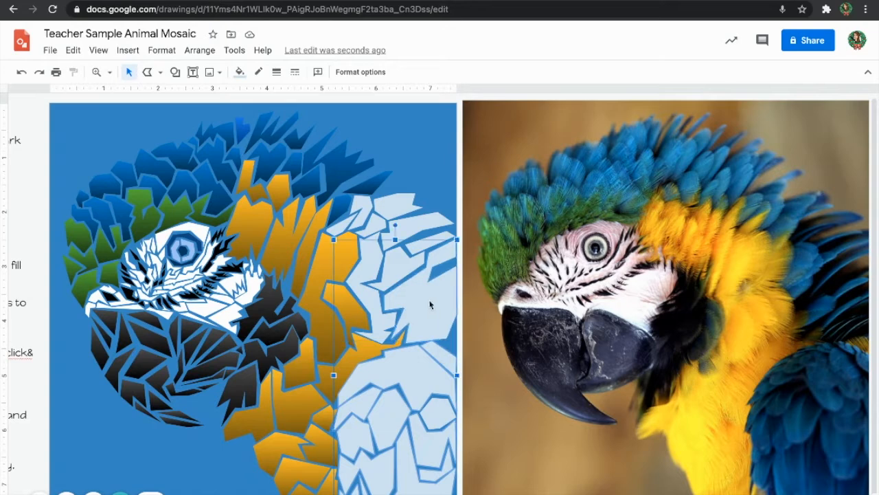
shift+click(389, 275)
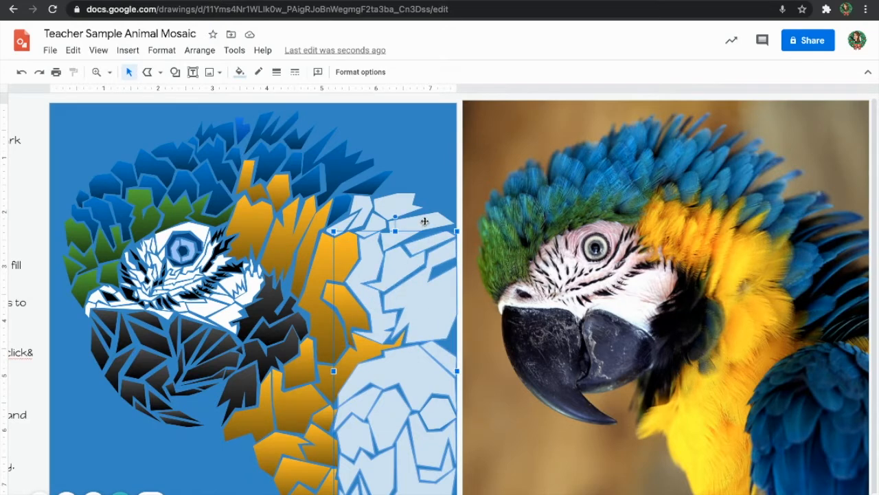
shift+click(382, 217)
shift+click(340, 230)
click(240, 71)
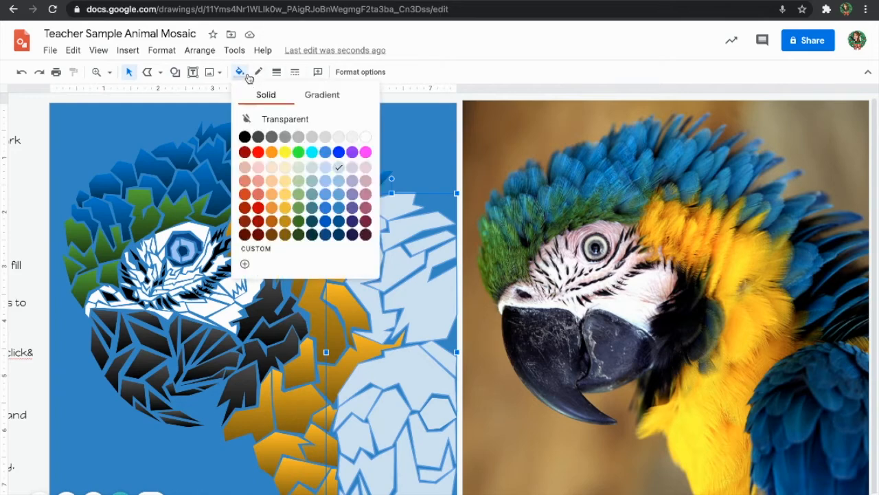
click(313, 95)
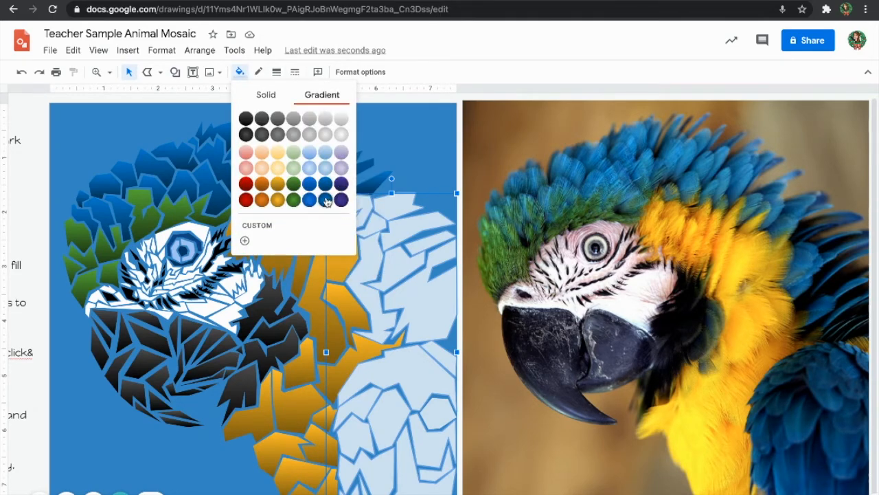
click(341, 199)
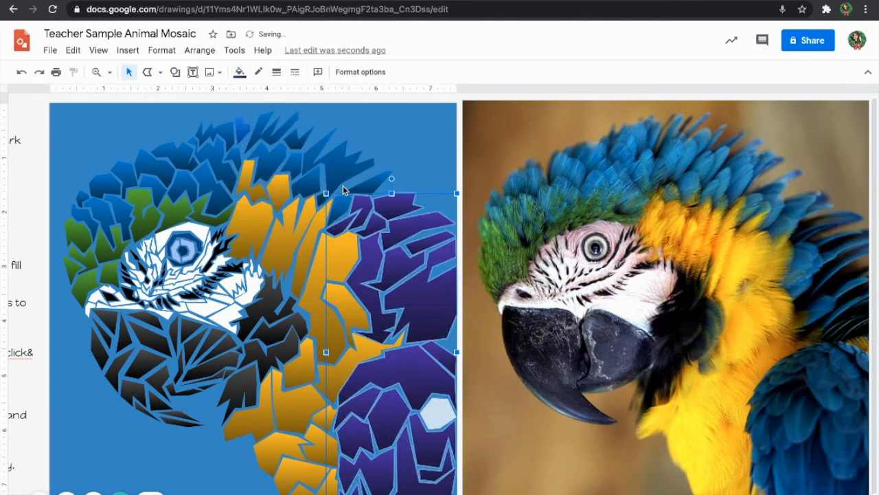
Replace the purple fill of the wing and back feather tiles with the dark blue linear gradient.
click(239, 72)
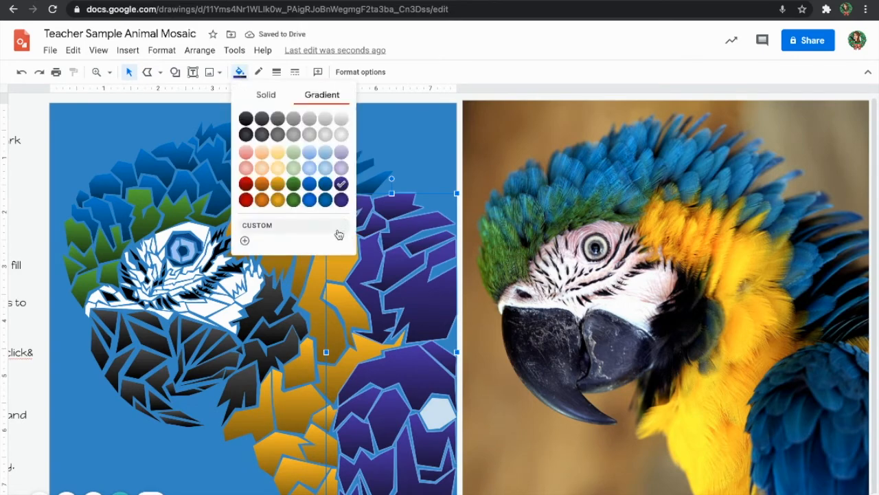
click(325, 200)
click(240, 72)
click(325, 183)
Start a custom linear gradient for the wing and back tiles and set its end stop to dark blue.
click(240, 72)
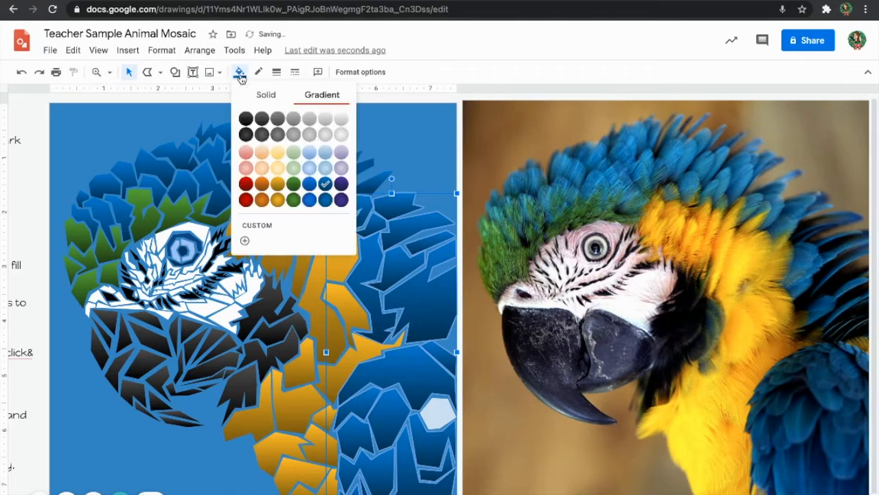
click(246, 240)
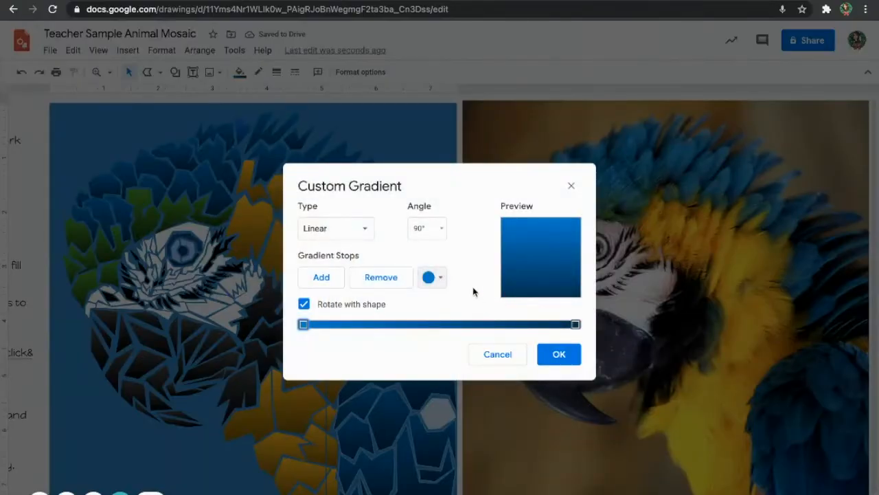
click(575, 323)
click(441, 278)
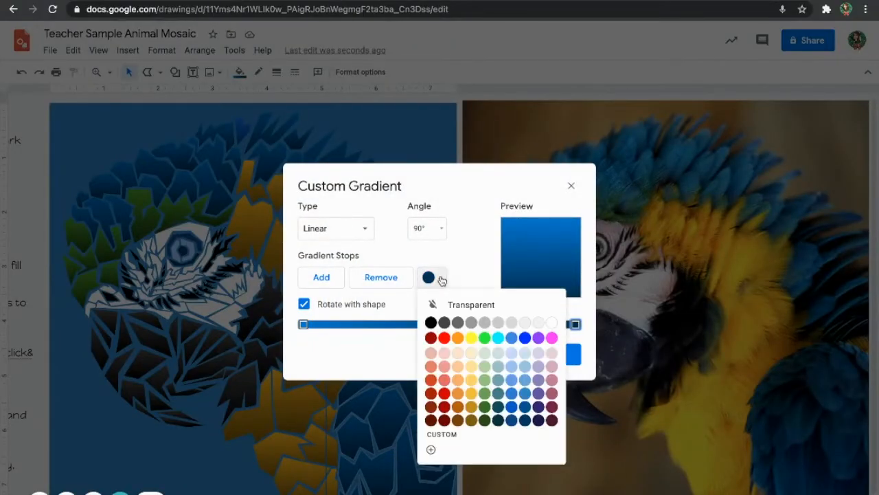
click(525, 420)
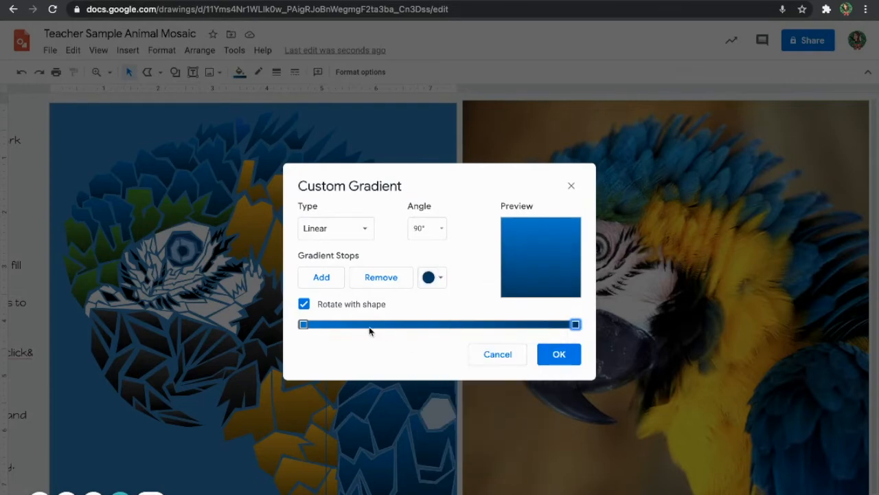
Set the gradient's first stop to the custom colour #336693ff and apply the gradient to the tiles.
click(303, 324)
click(434, 278)
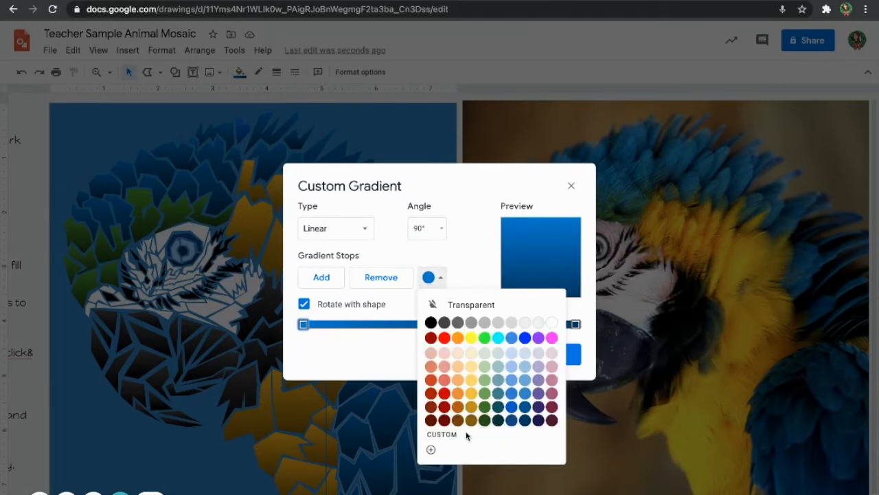
click(431, 449)
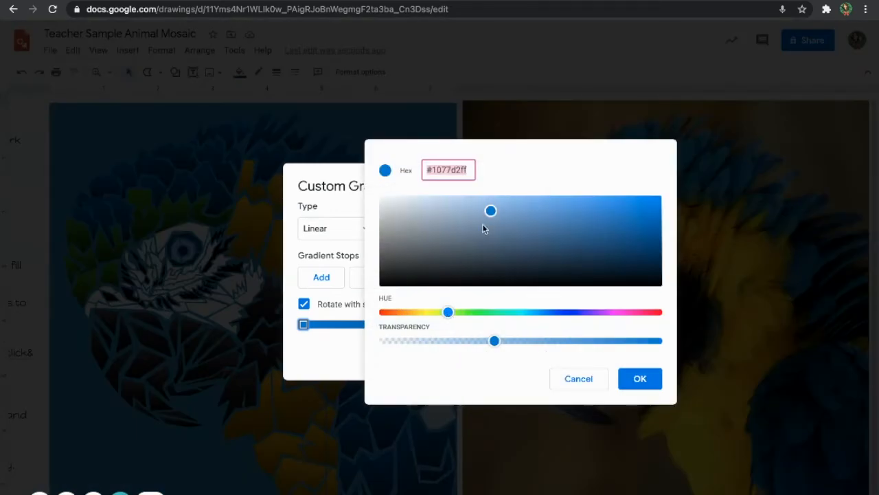
drag(492, 215, 563, 234)
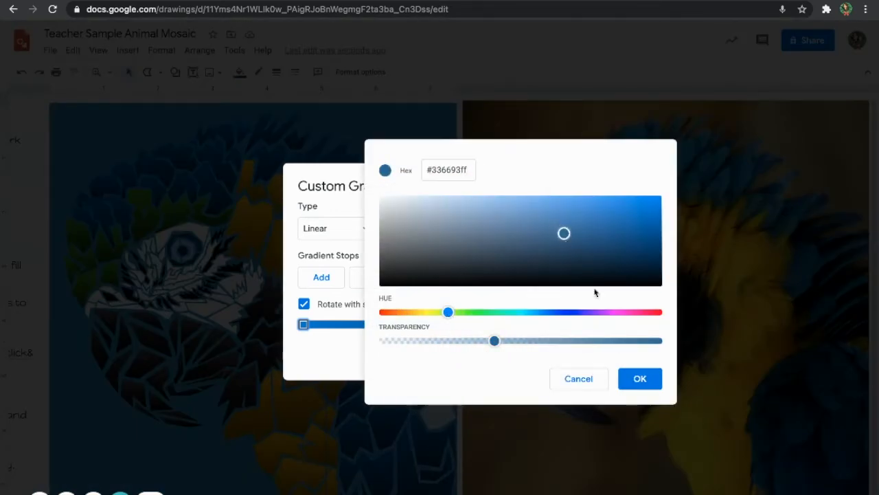
click(640, 379)
click(569, 359)
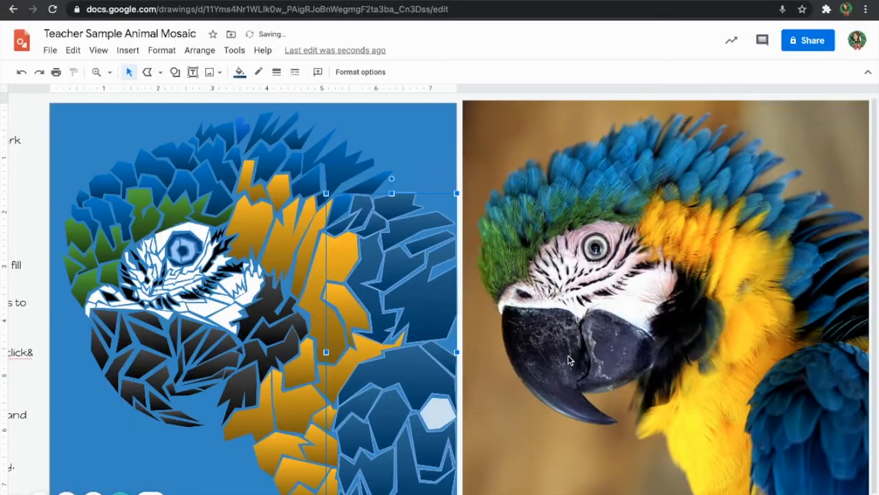
click(421, 141)
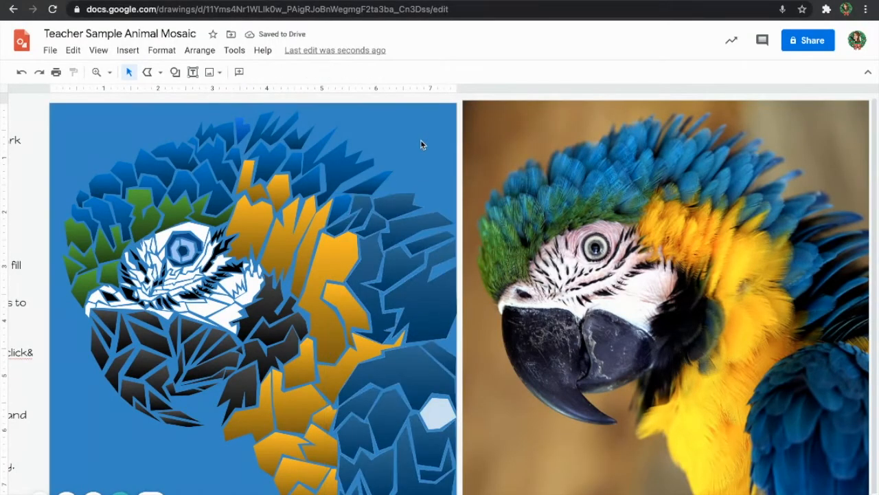
Fill the remaining pale hexagonal tile on the wing with the custom muted blue.
click(443, 406)
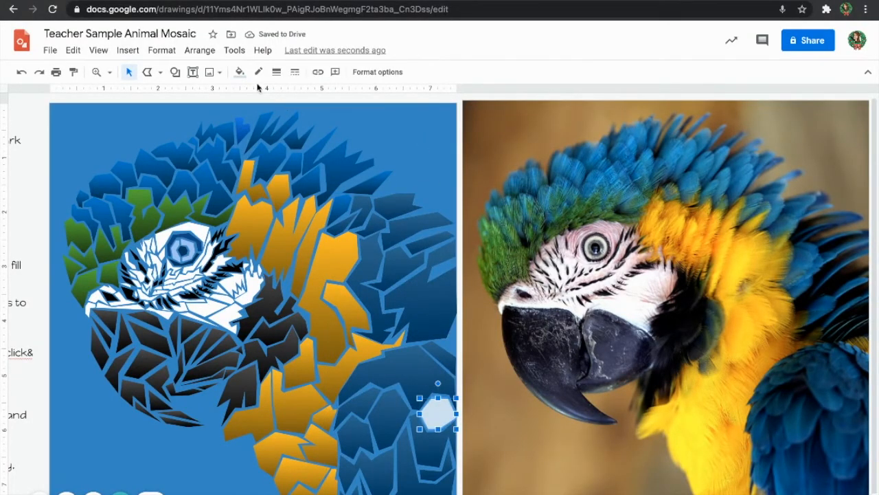
click(239, 71)
click(246, 265)
click(184, 470)
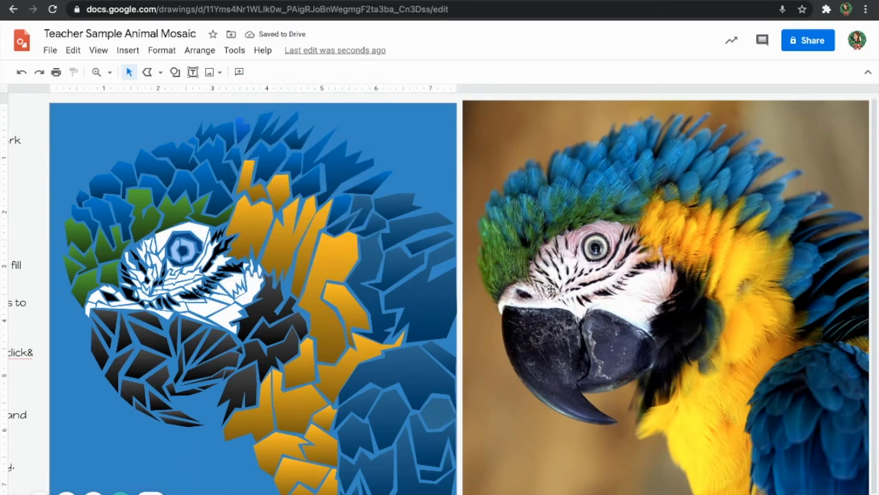
Shrink the parrot inspiration photo to a small thumbnail beside the canvas's upper corner.
click(547, 166)
drag(463, 102, 523, 141)
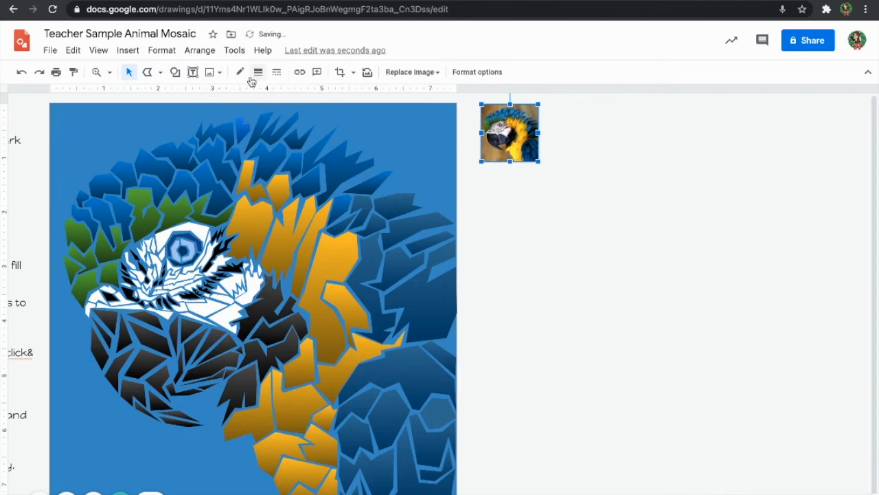
Add a text box below the photo thumbnail containing the artist's name followed by 2020.
click(194, 74)
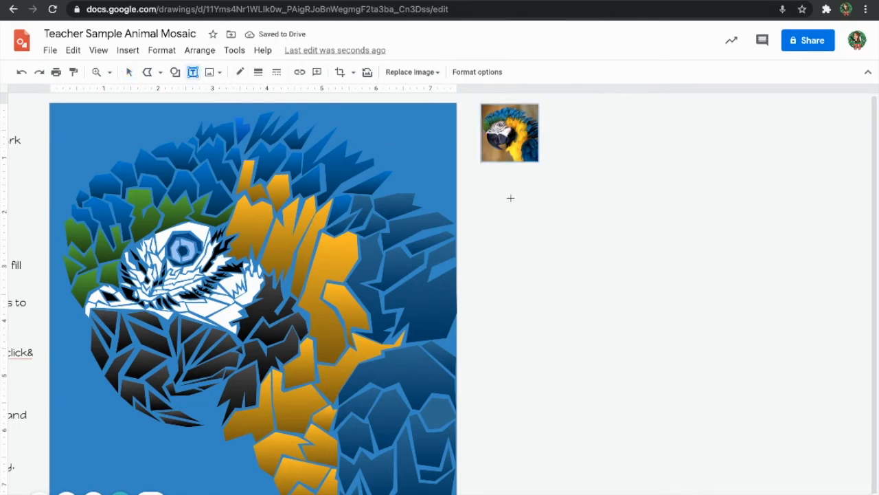
drag(487, 221, 716, 304)
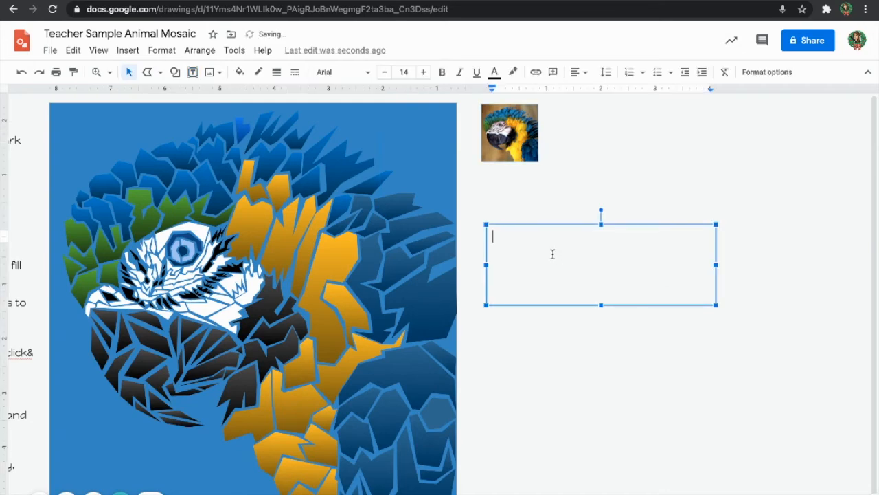
text(jeannamariedressel 2020)
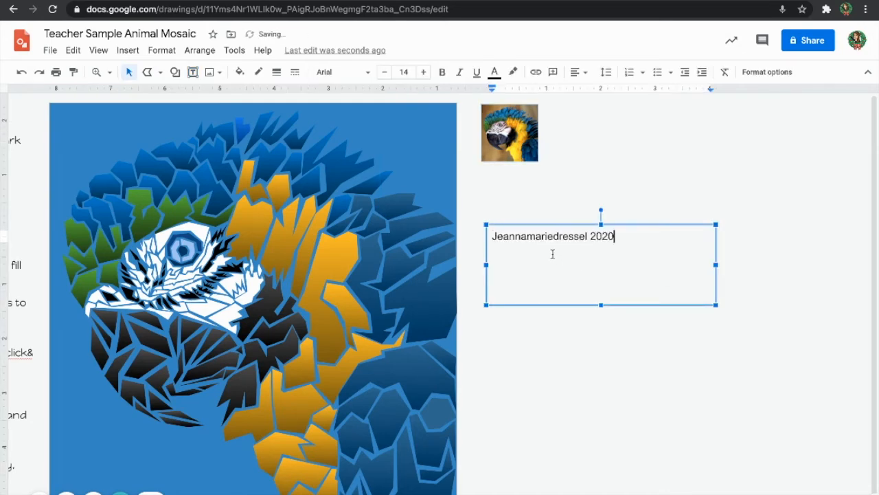
Change the font of the whole signature text to Covered By Your Grace.
drag(612, 237, 482, 222)
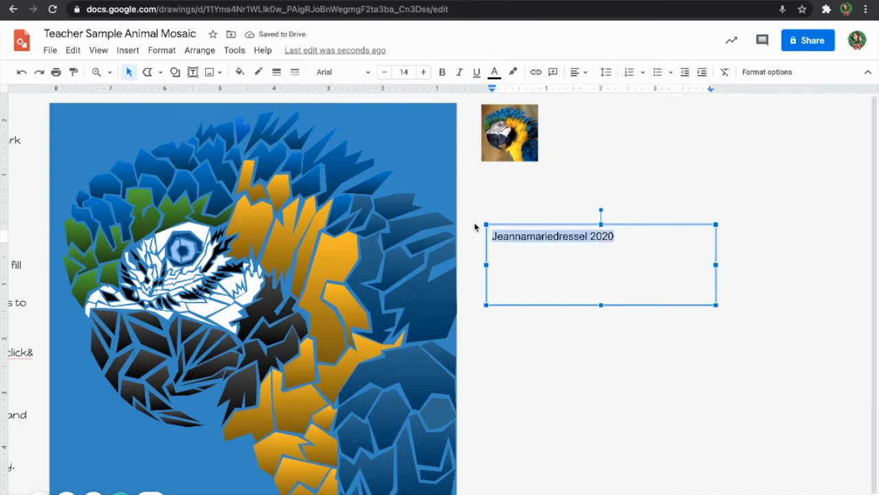
click(365, 72)
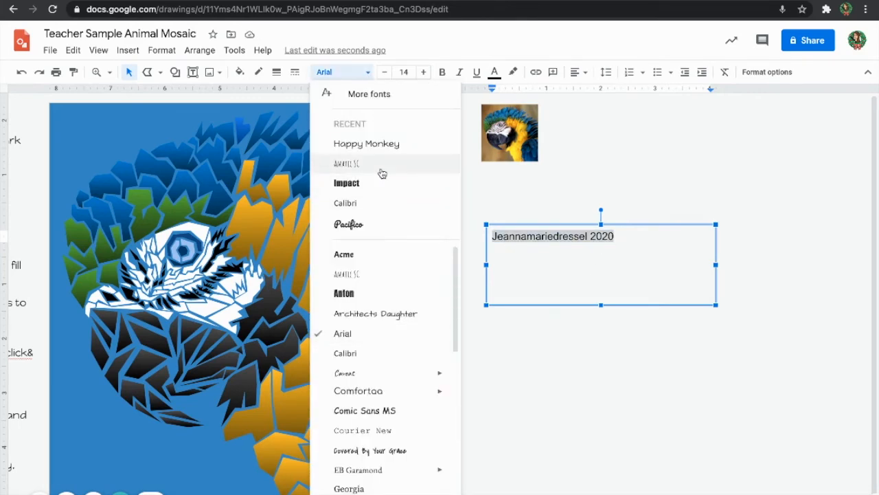
scroll(369, 357, down, 2)
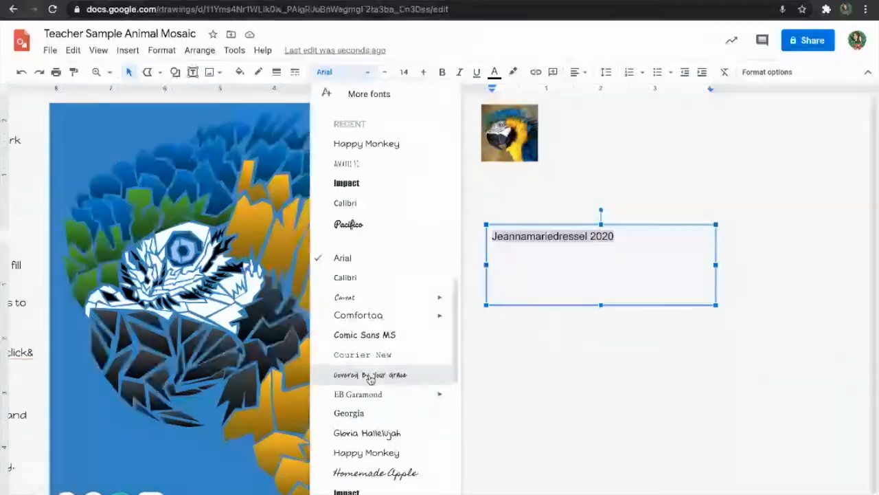
click(371, 375)
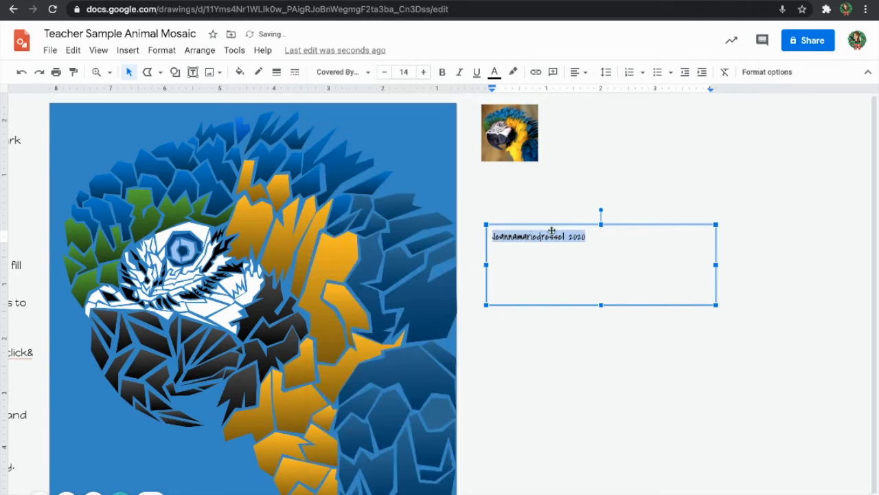
Set the signature in the Gloria Hallelujah font and make its first letter lowercase.
click(367, 73)
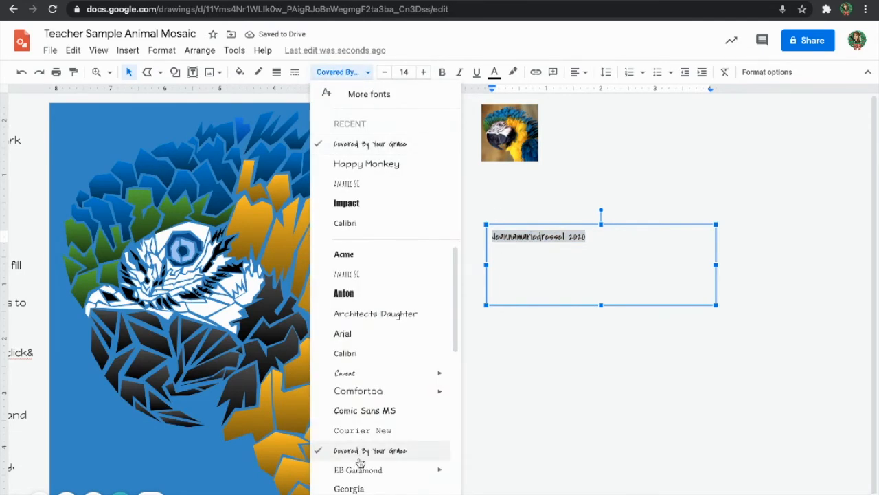
scroll(360, 463, down, 2)
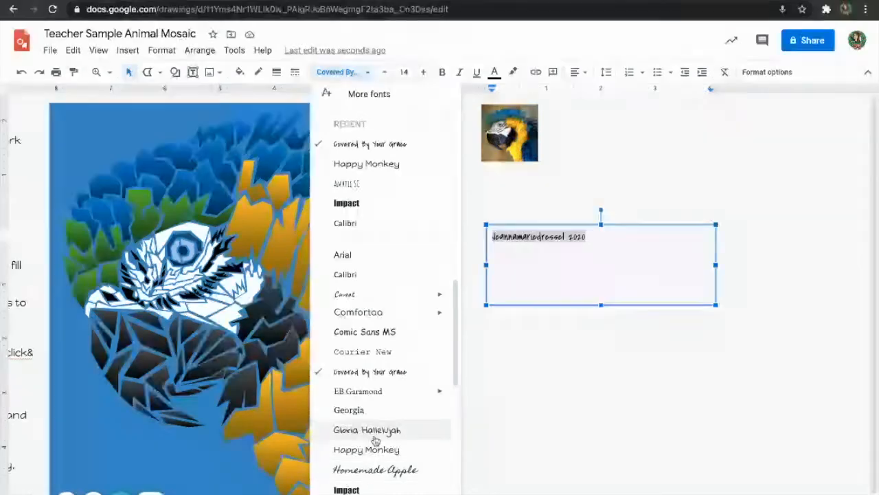
click(368, 430)
click(493, 236)
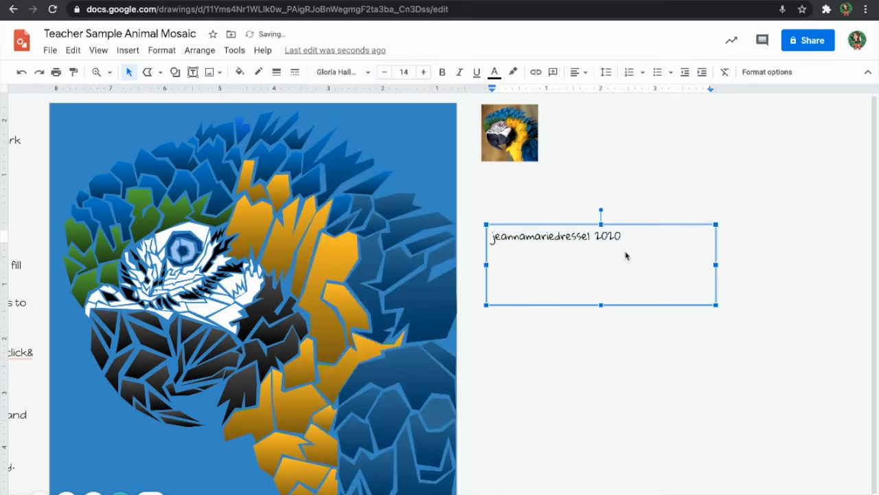
Colour the whole signature text green.
triple_click(592, 238)
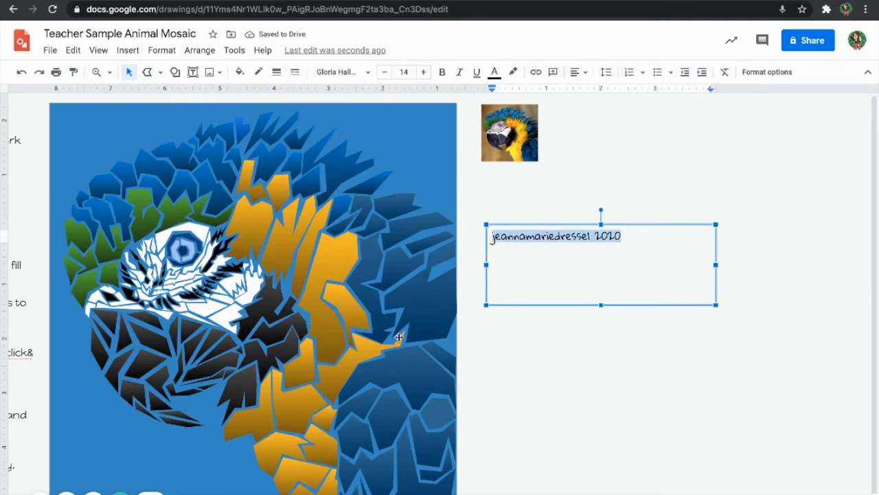
click(239, 73)
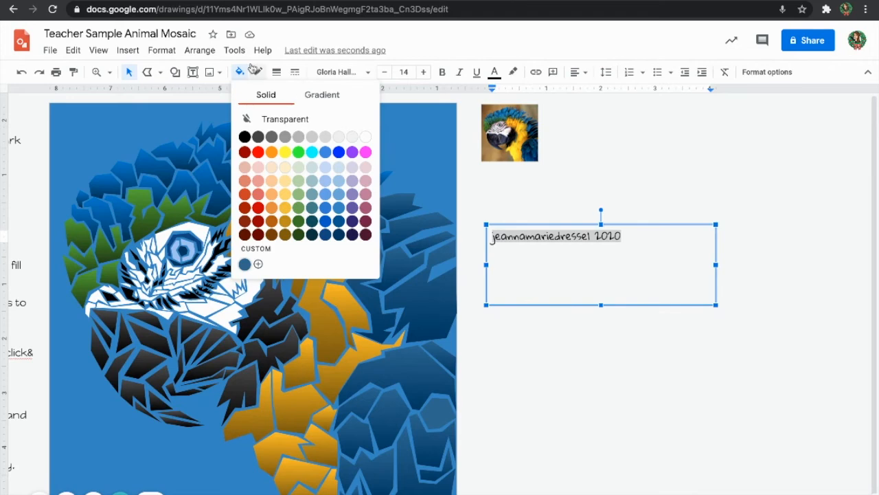
click(495, 74)
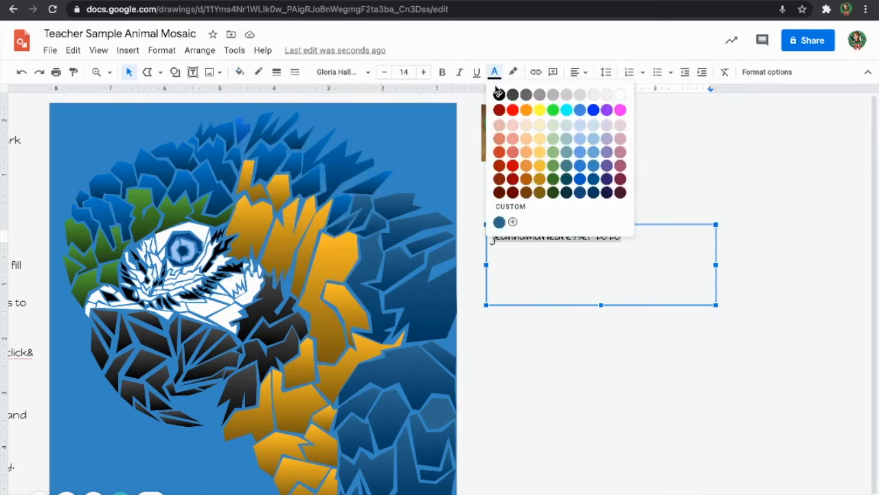
click(557, 164)
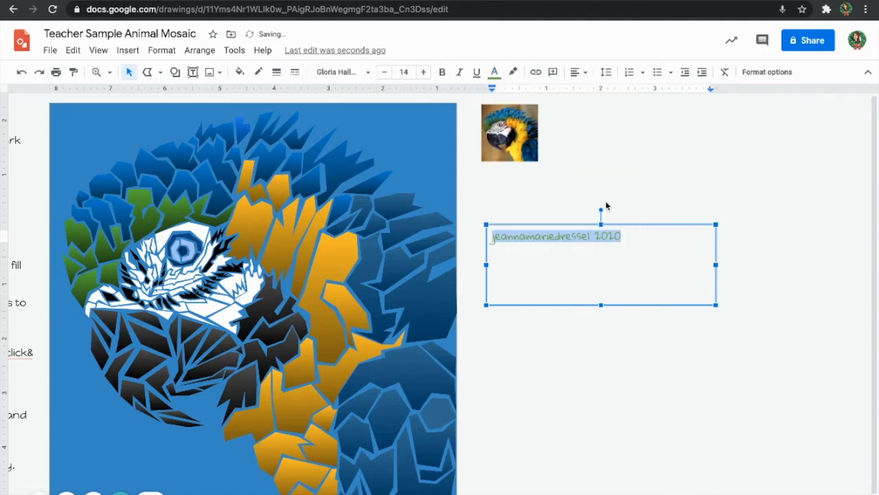
click(592, 202)
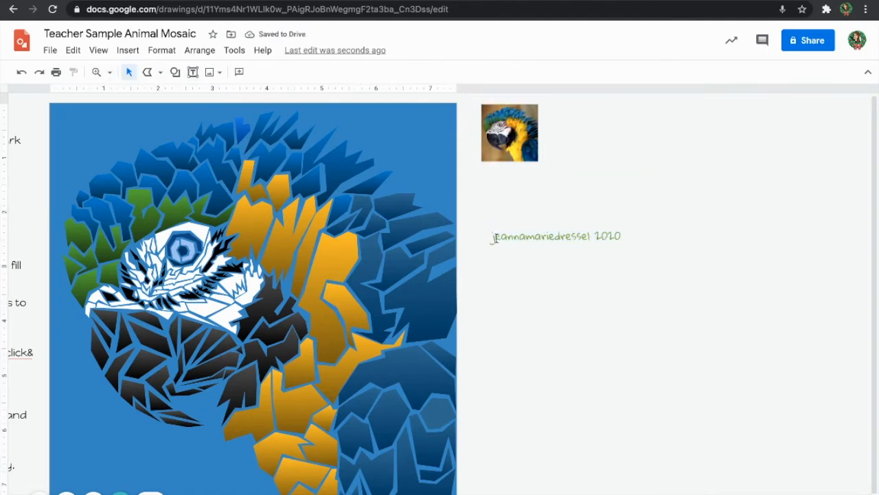
Move the signature text box onto the lower edge of the mosaic beneath the wing and make the box smaller.
click(516, 234)
drag(529, 224, 297, 469)
drag(375, 470, 380, 487)
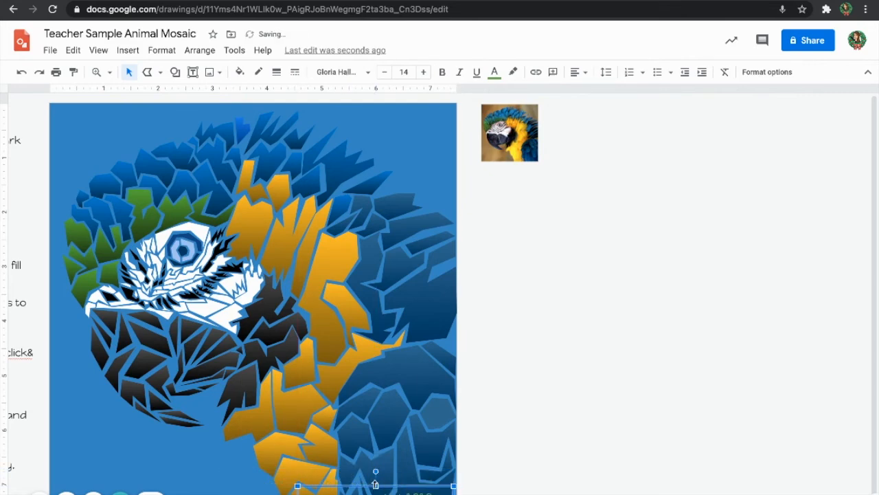
Add an eighth item at the end of the directions text reading "8. Use the Text Tool to sign you work!".
click(514, 492)
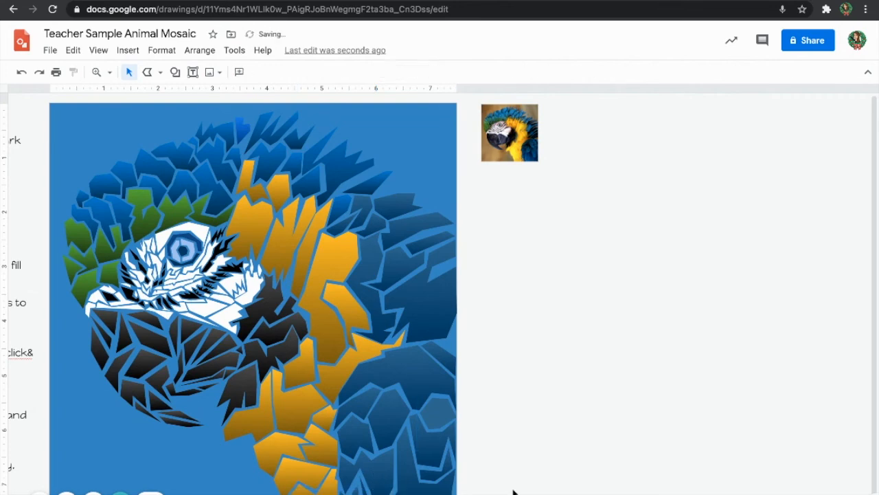
scroll(478, 475, left, 5)
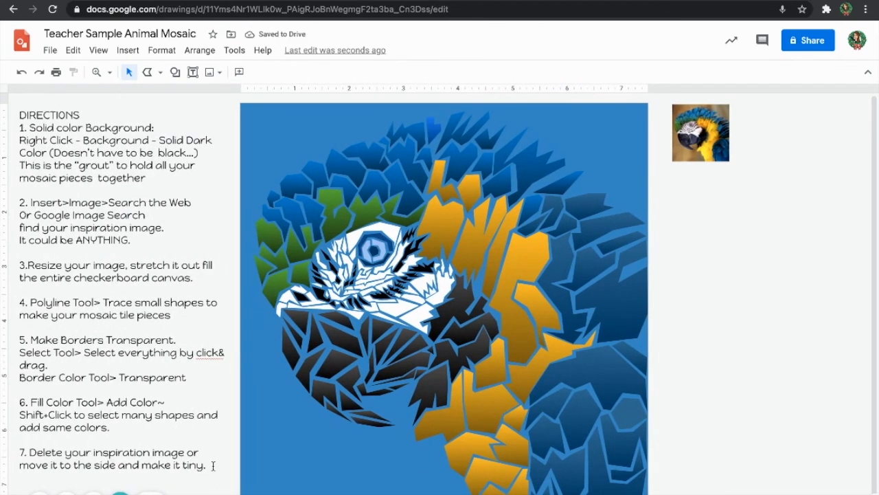
click(213, 466)
key(Return)
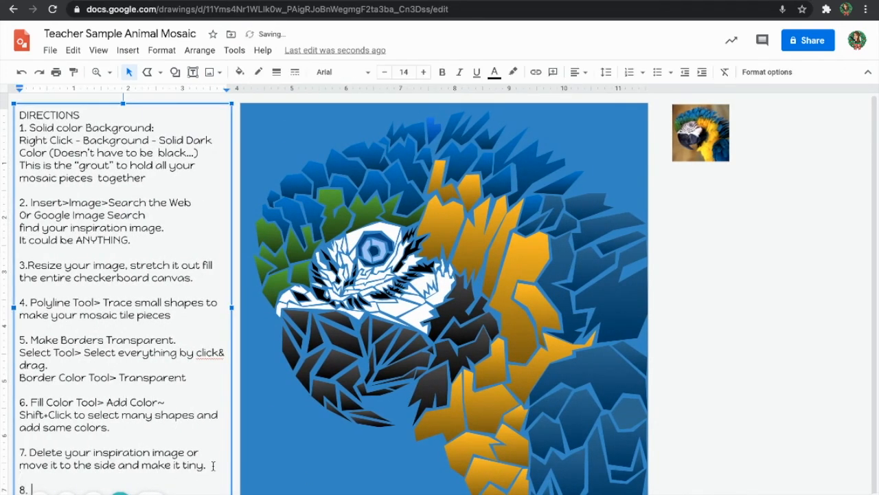
text(8.  Use the Text Tool to sign you work!)
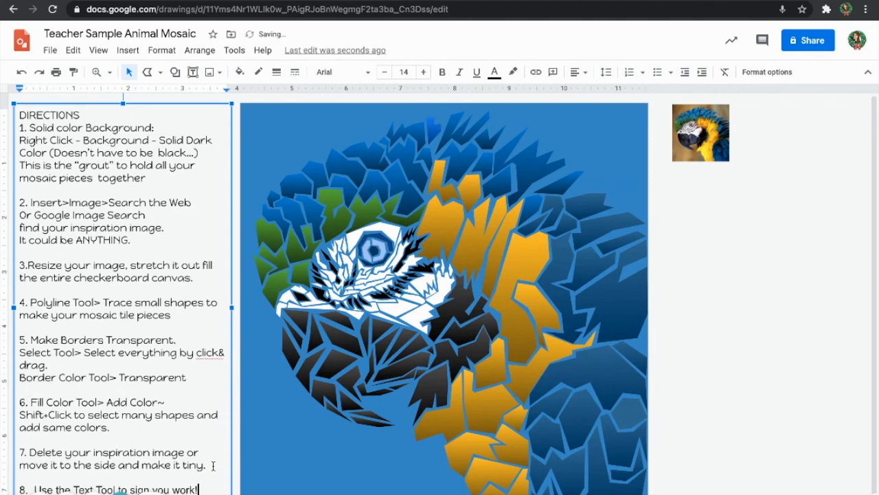
Set the eighth directions item in the Happy Monkey font and leave the text box.
drag(199, 489, 2, 487)
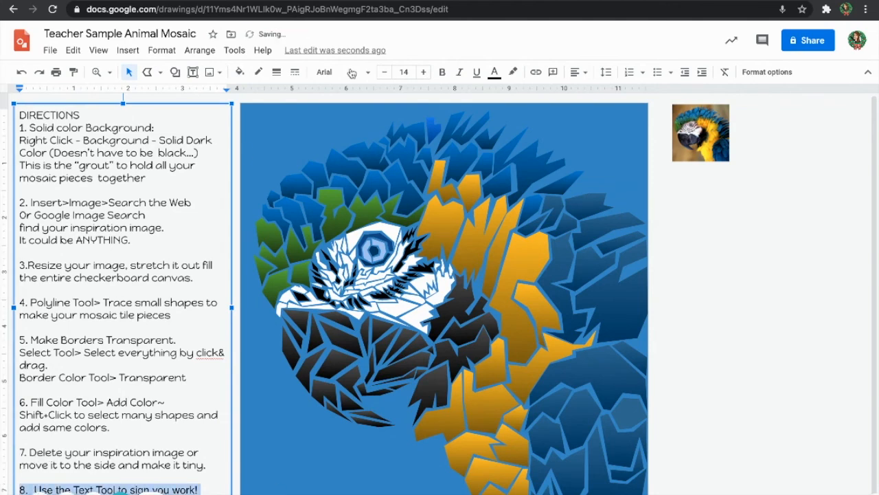
click(368, 72)
click(378, 183)
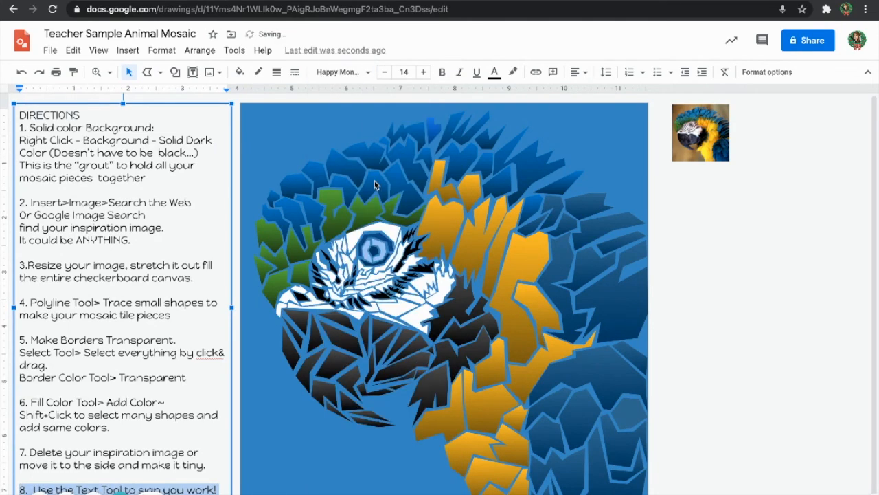
click(217, 440)
click(220, 489)
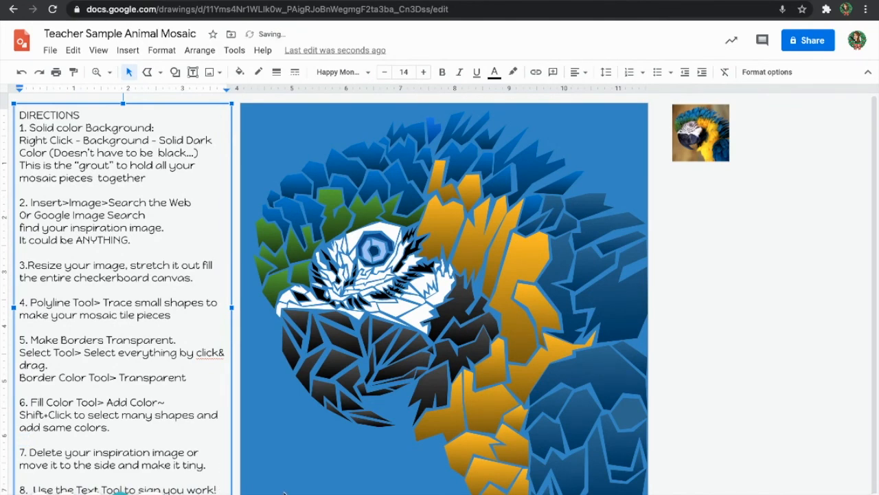
click(761, 455)
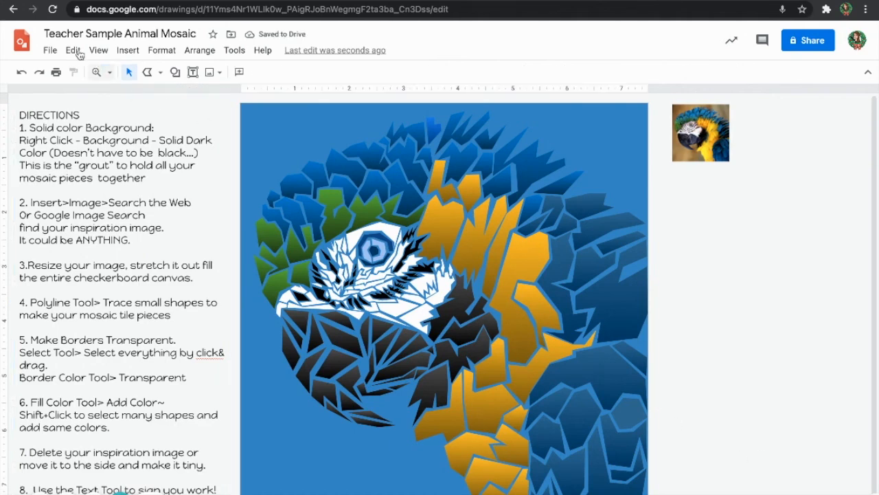
Download the mosaic drawing as a JPEG image (.jpg).
click(51, 50)
mouse_move(103, 194)
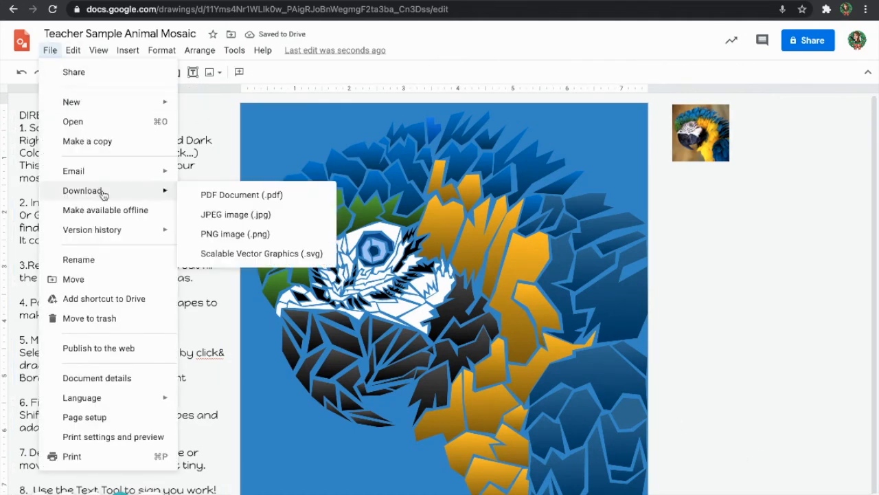
click(247, 216)
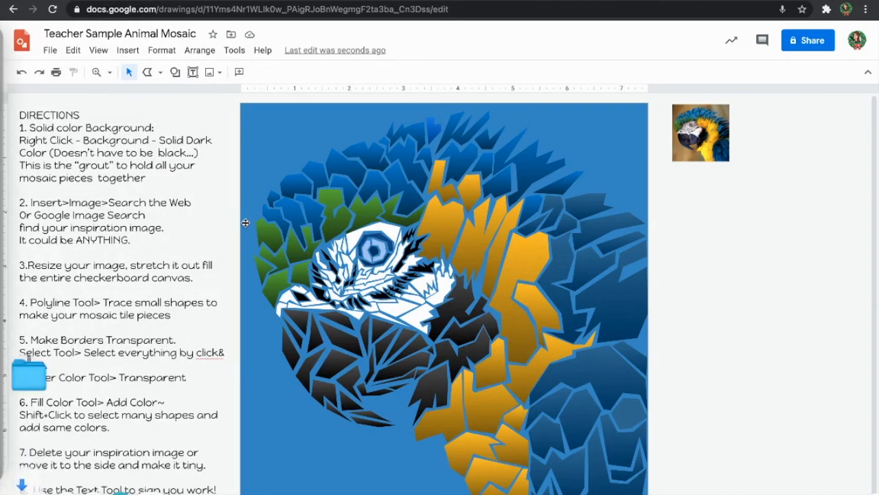